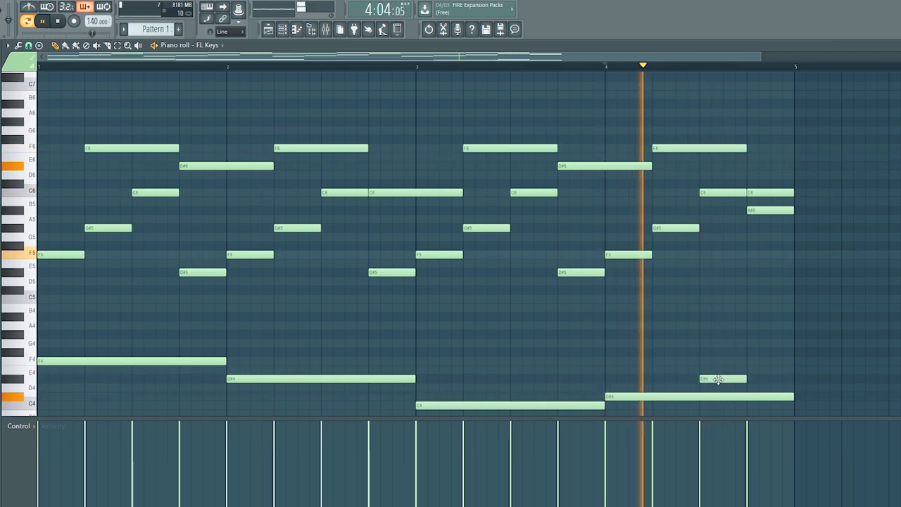
Lengthen the short D#4 note in bar 4 to the end of the bar
left_click_drag(745, 379, 794, 379)
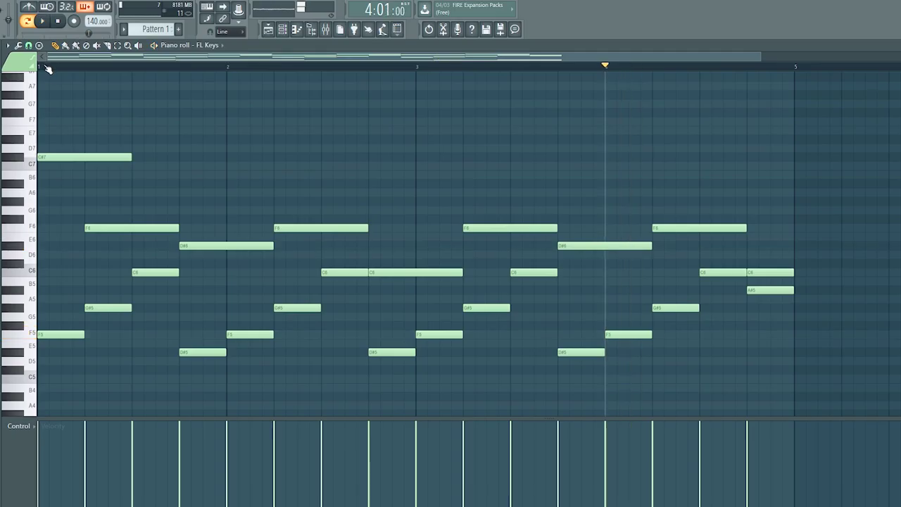
Draw a descending high line in bar 1 after the C#7 note, using half-bar C7, A#6 and G#6 notes
left_click(83, 168)
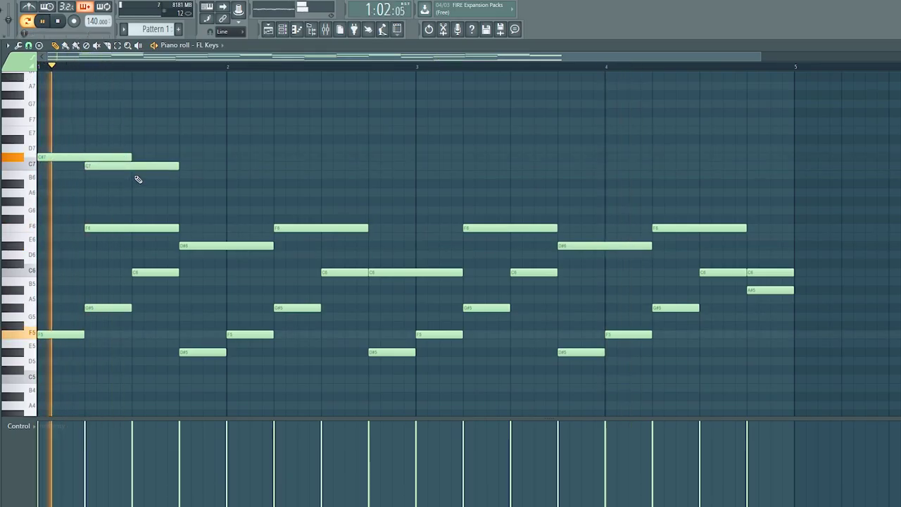
left_click(137, 177)
key("space")
left_click_drag(162, 177, 161, 187)
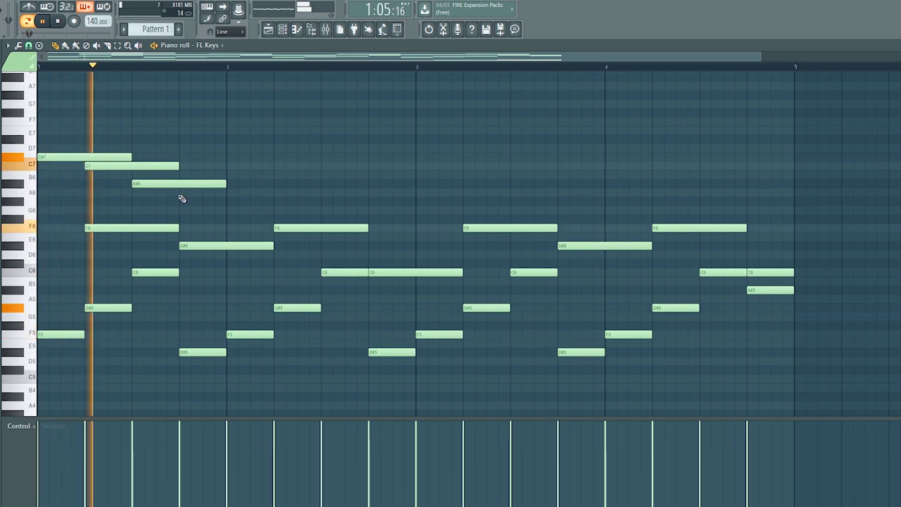
left_click(182, 194)
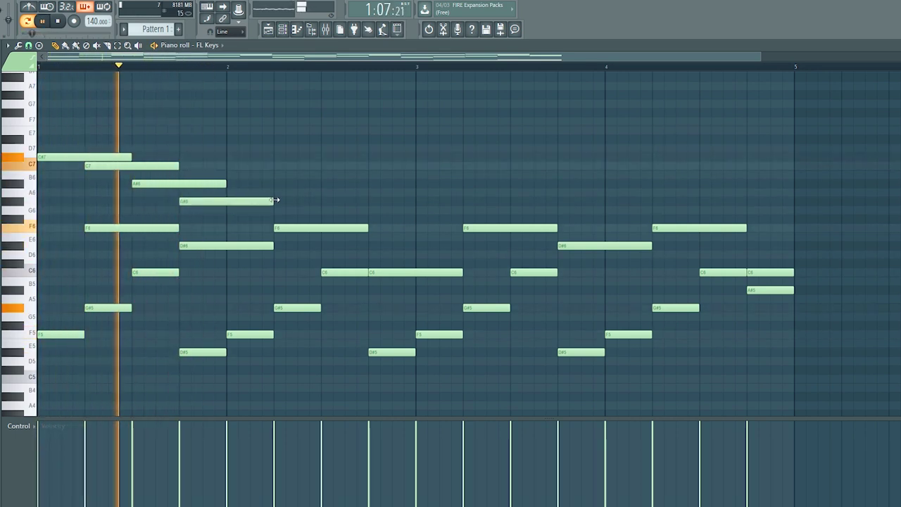
Trim the G#6 note to the end of bar 1 and delete the repeated G#6 in bar 2
key("space")
left_click_drag(272, 203, 252, 168)
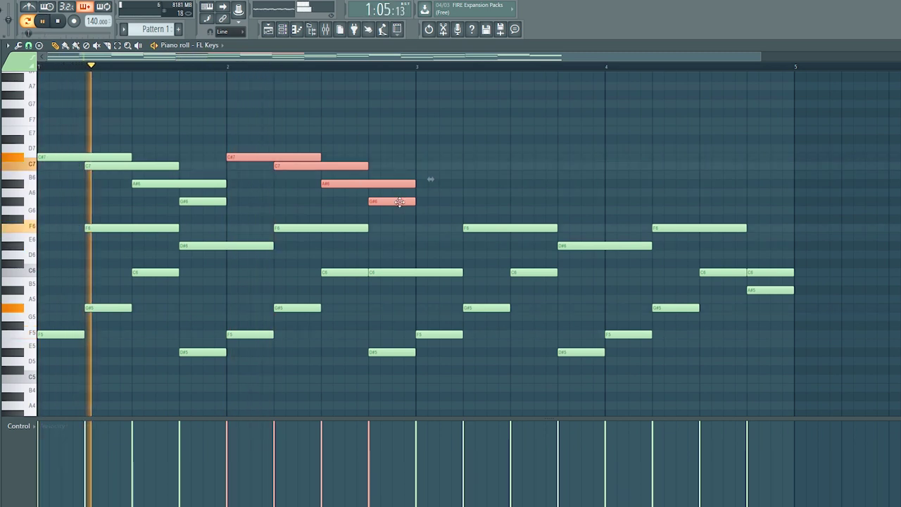
right_click(397, 202)
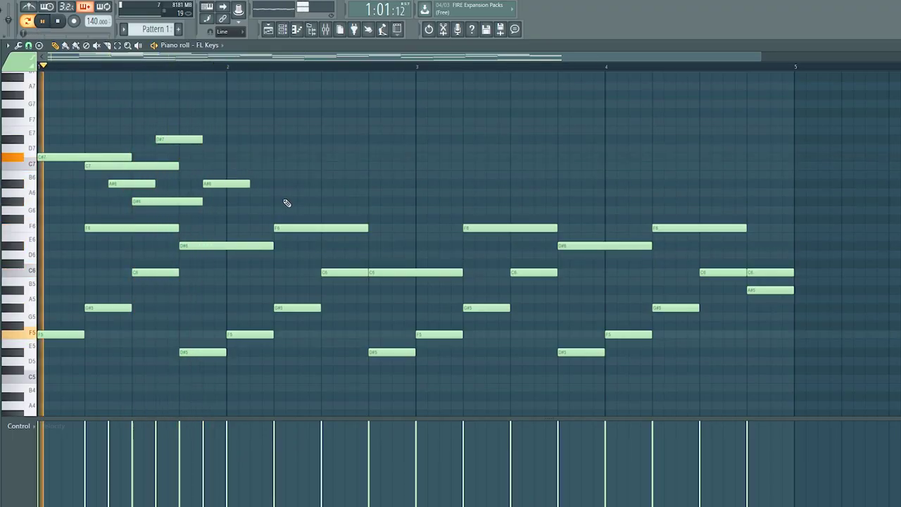
Try removing the whole group of high notes above F6, play the pattern, and undo the deletion
left_click_drag(259, 213, 20, 128)
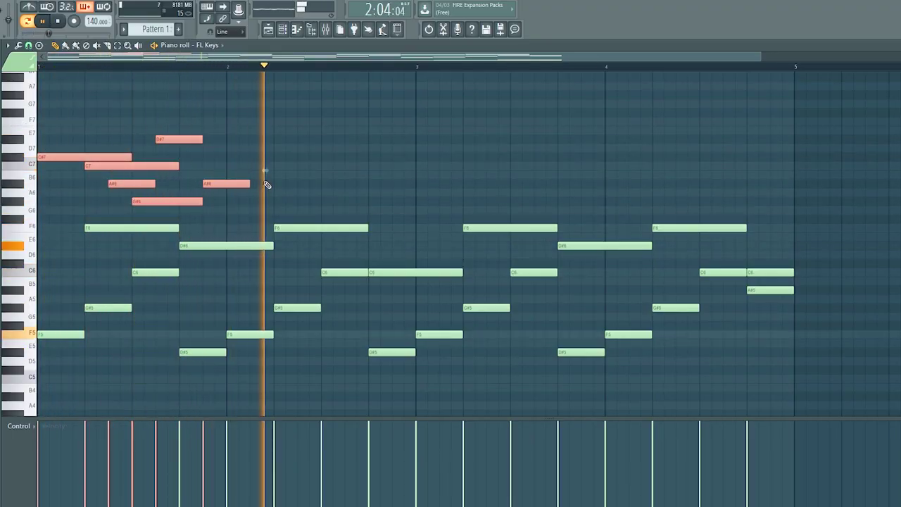
key("Delete")
key("space")
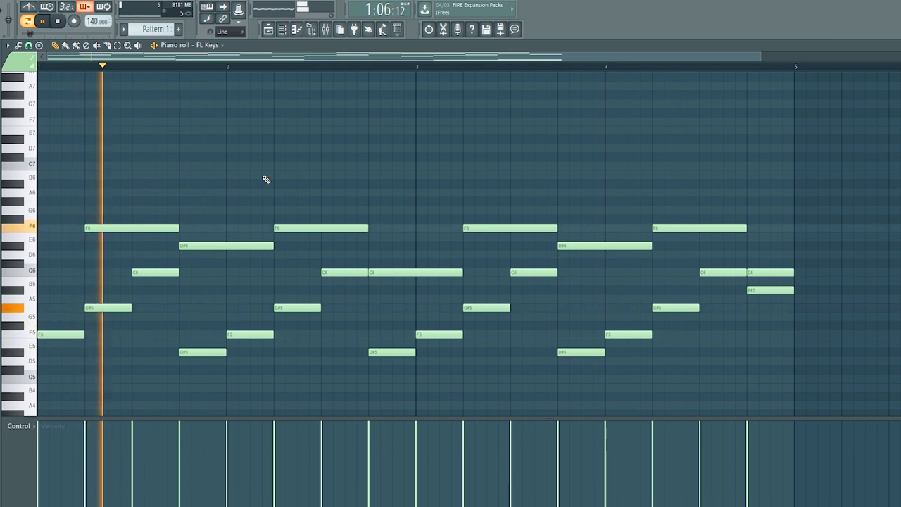
key("ctrl+z")
Delete the C#7, C7, D#7, first A#6 and G#6 notes, keeping only the A#6 at the end of bar 1
right_click(124, 157)
right_click(133, 165)
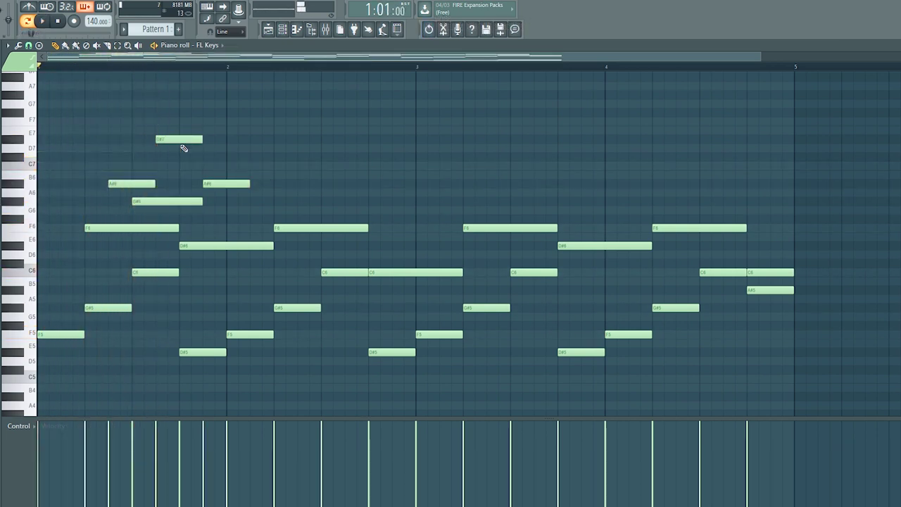
right_click(181, 141)
right_click(154, 184)
right_click(158, 202)
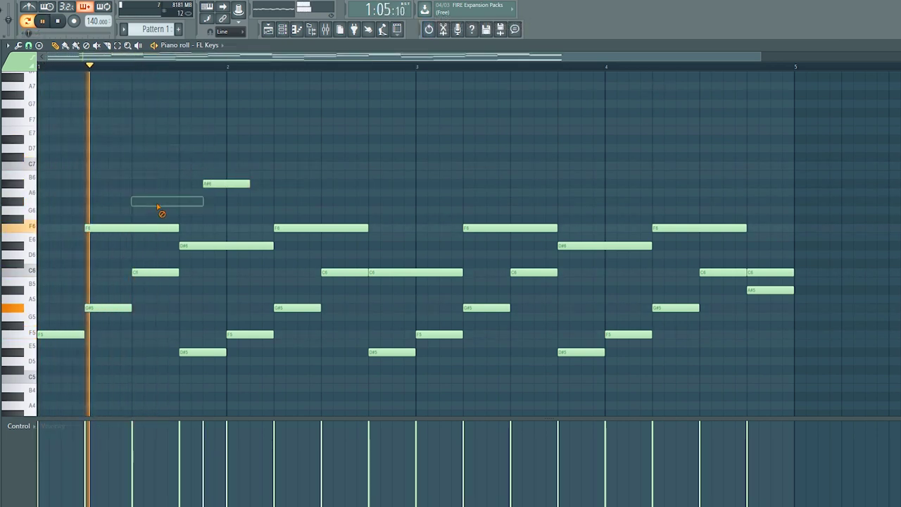
Lengthen the A#6 note into bar 2, repeat it at the ends of bars 2 and 3, and add a short G#6 ending bar 4
left_click_drag(245, 184, 340, 188)
left_click(398, 184)
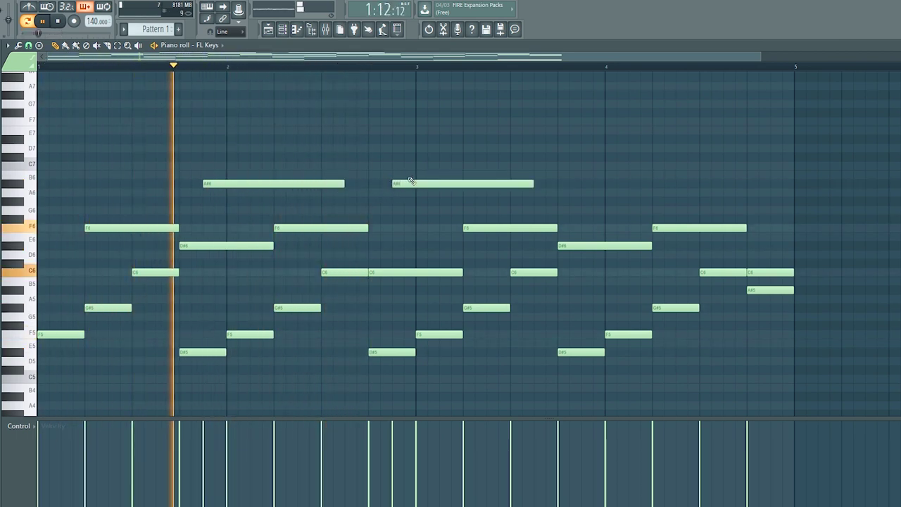
left_click(584, 185)
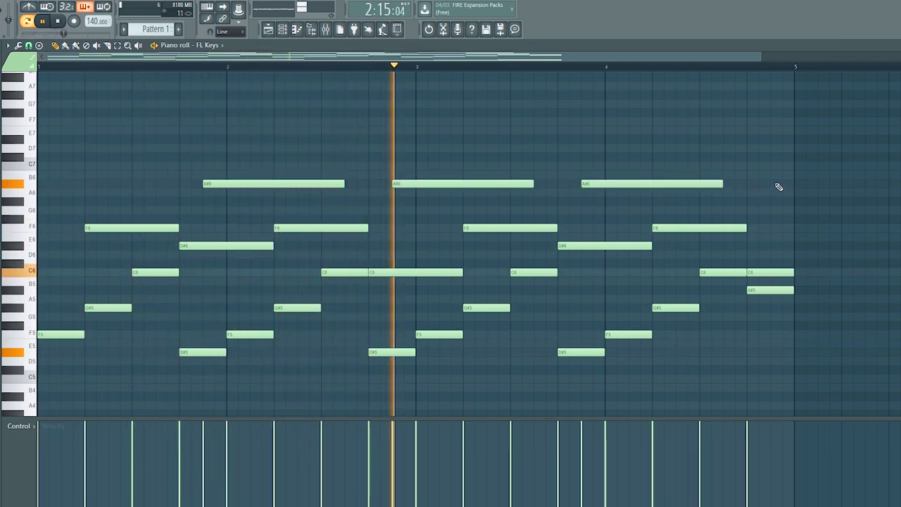
left_click(774, 183)
left_click_drag(900, 183, 790, 202)
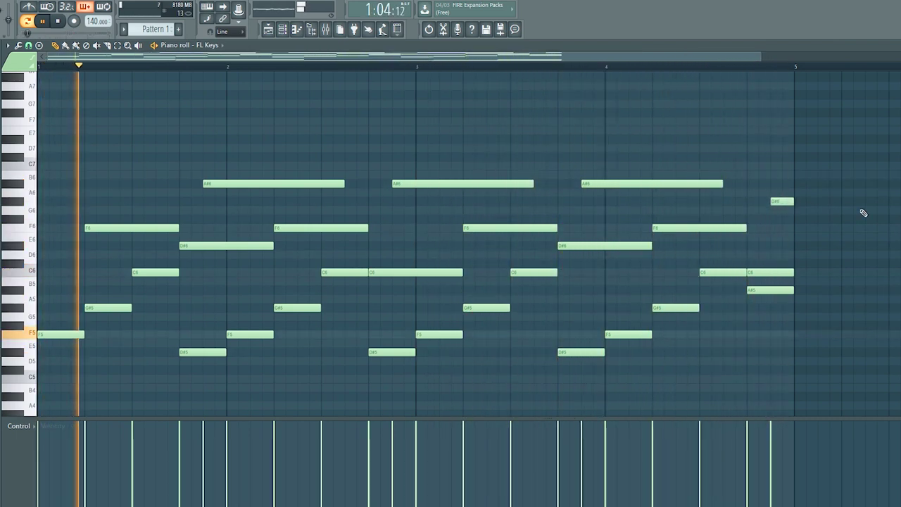
Raise the lowest chord note in bar 1 to G#3 and play the pattern
scroll(318, 75, "down", 5)
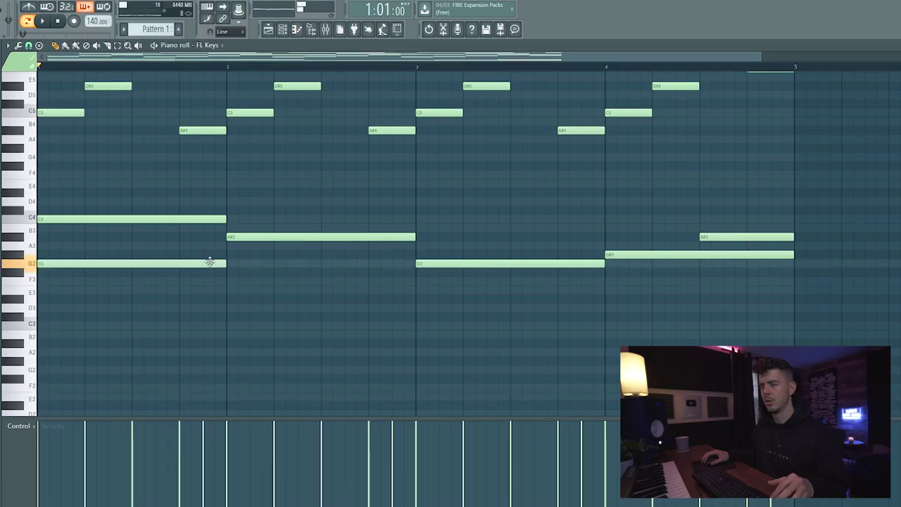
left_click_drag(211, 264, 207, 254)
key("space")
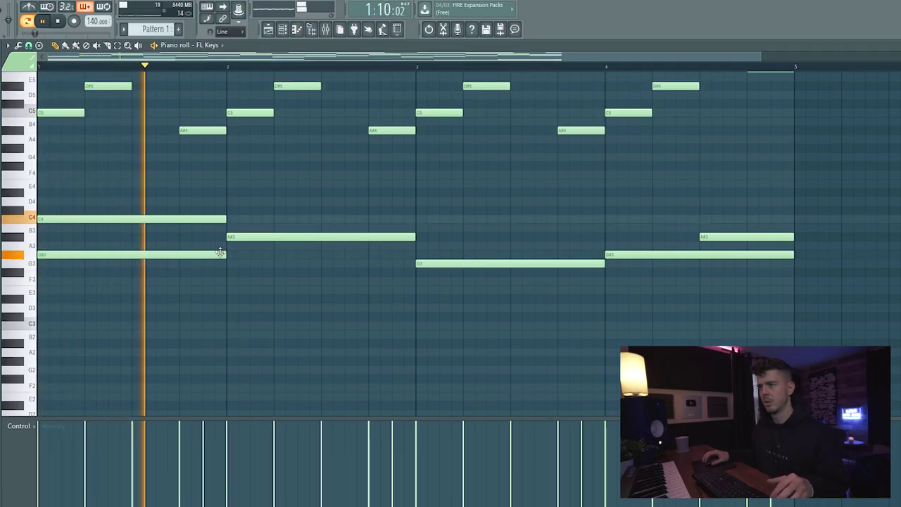
Add full-bar upper chord notes: D4 in bar 2, C4 in bar 3 and F4 in bar 4
left_click(243, 194)
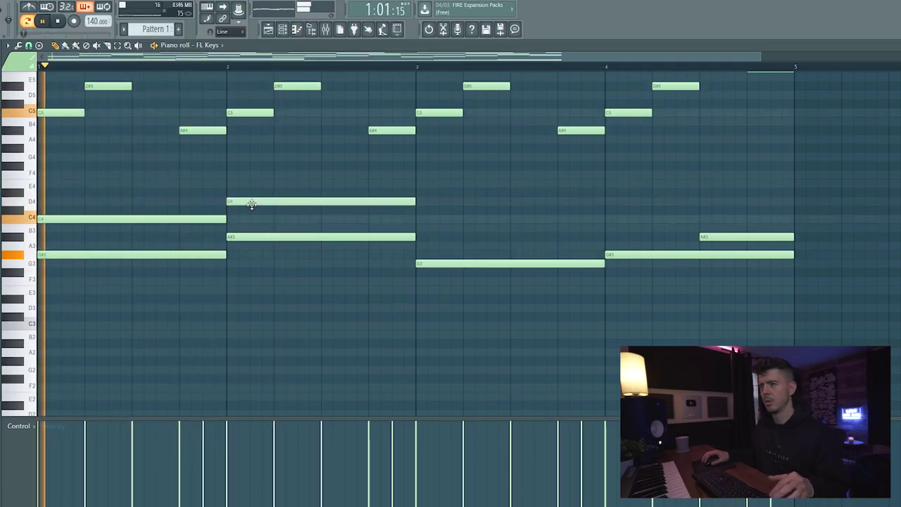
scroll(255, 212, "up", 3)
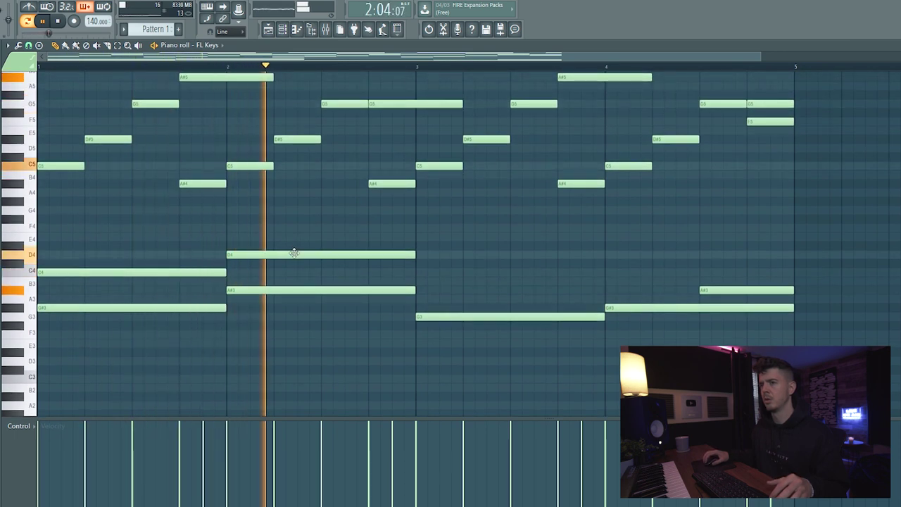
left_click(459, 264)
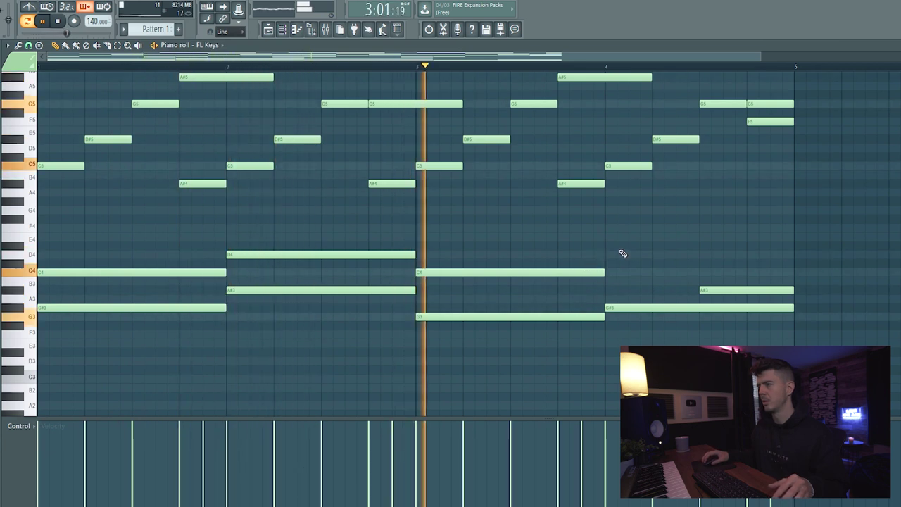
left_click(608, 235)
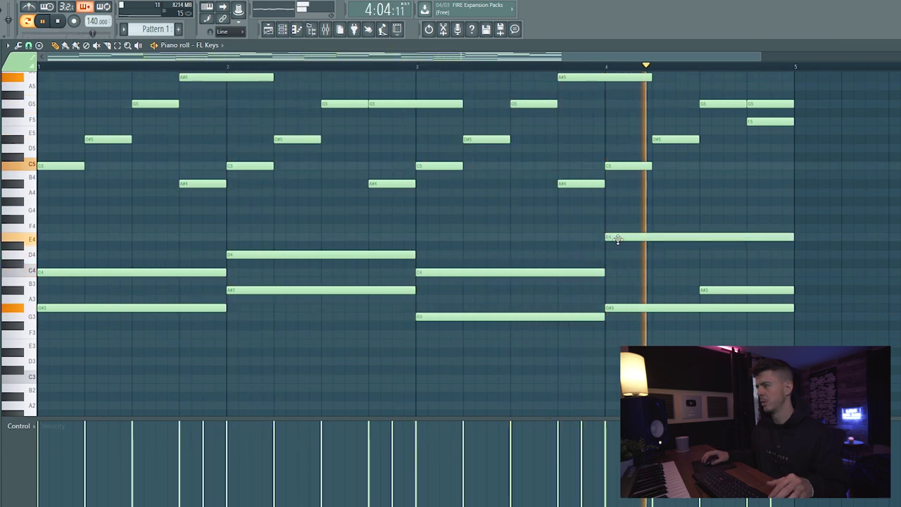
left_click_drag(609, 238, 618, 225)
key("space")
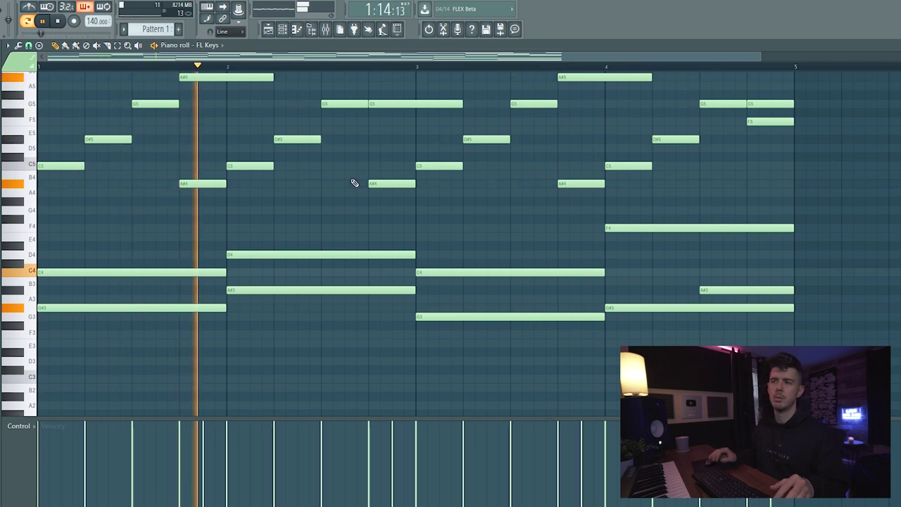
Transpose all notes in the pattern up two semitones and play it back
key("shift+Up")
key("shift+Up")
key("space")
key("space")
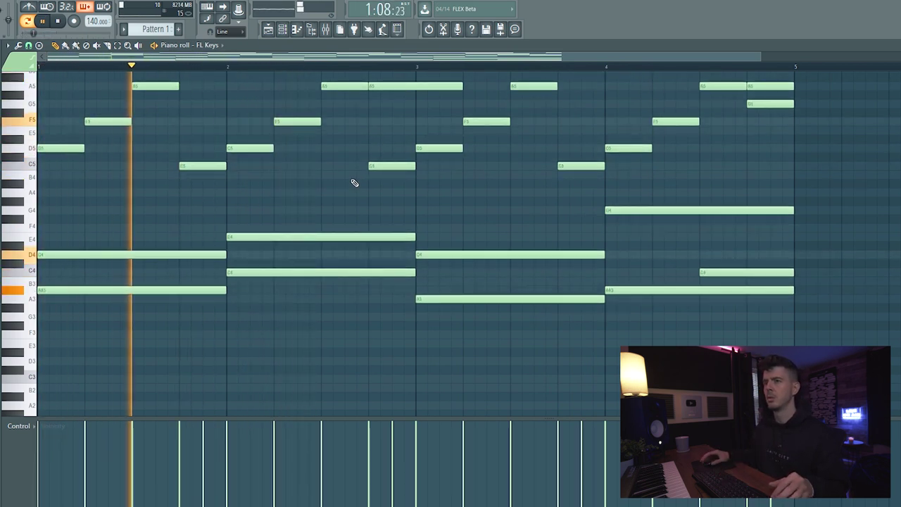
Open the Channel Rack
scroll(324, 172, "up", 2)
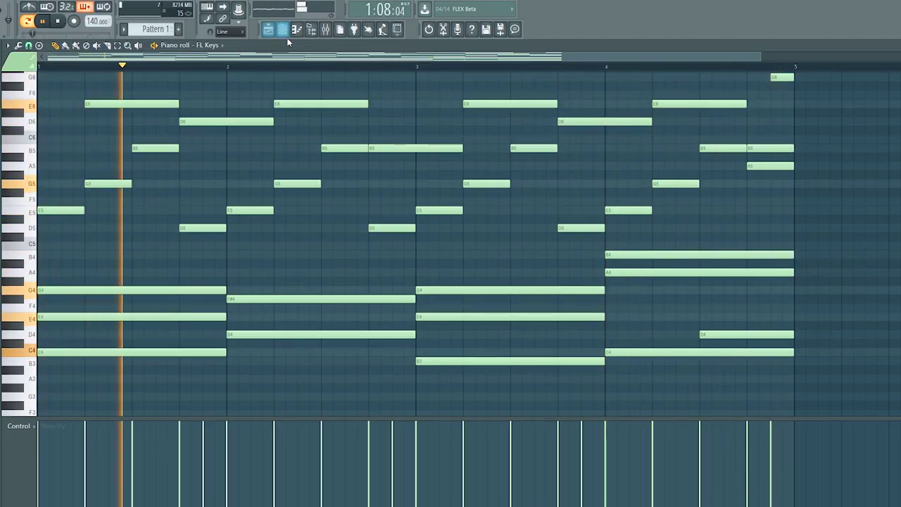
key("F6")
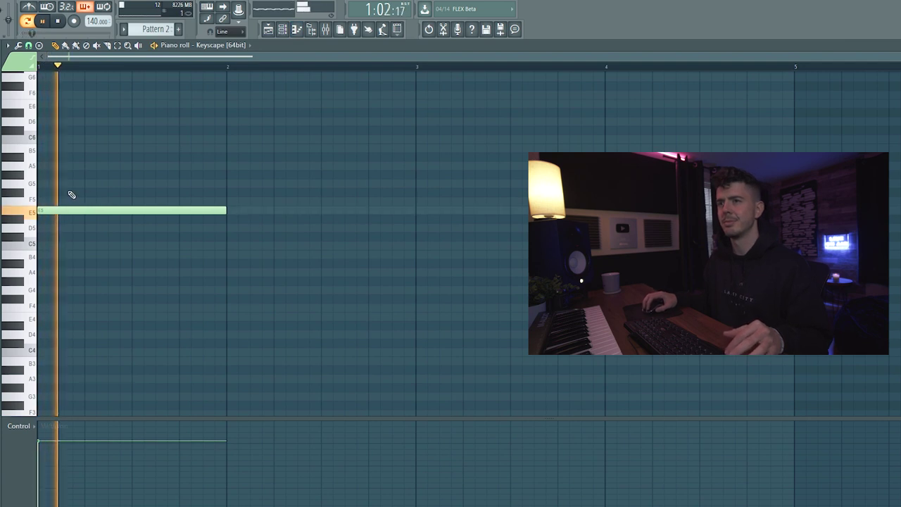
Draw a rising run of F#5, G5, A5 and C6 notes over the long E5 in bar 1 of Pattern 2
left_click(73, 192)
left_click_drag(97, 176, 102, 188)
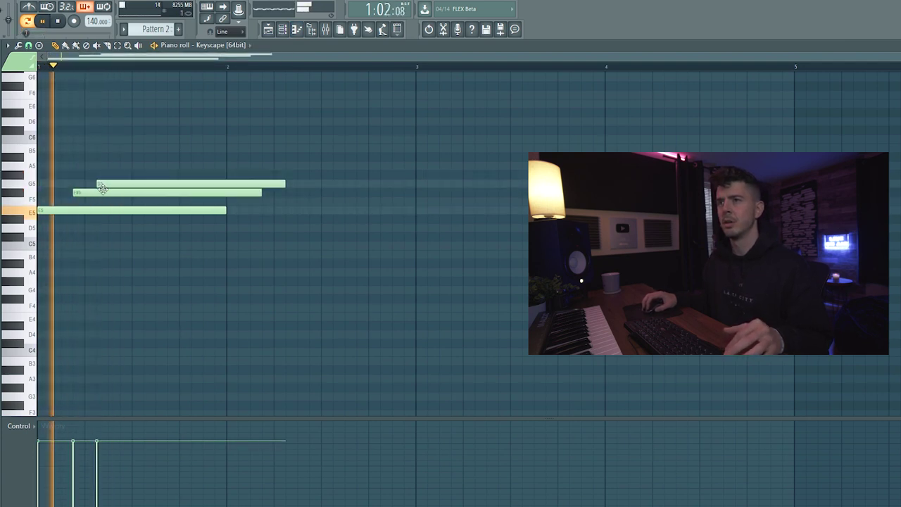
left_click(133, 167)
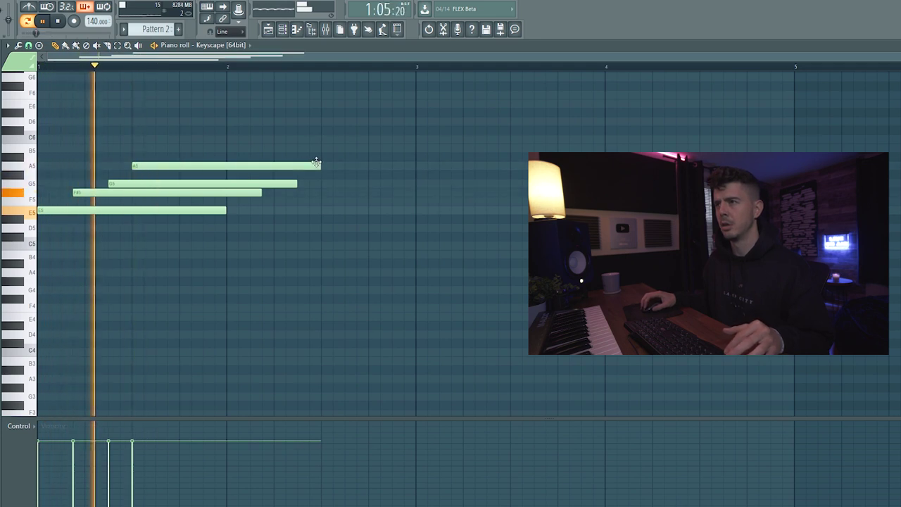
left_click(157, 141)
key("space")
mouse_move(167, 136)
left_mouse_down()
mouse_move(171, 121)
mouse_move(195, 121)
mouse_move(182, 139)
left_mouse_up()
key("space")
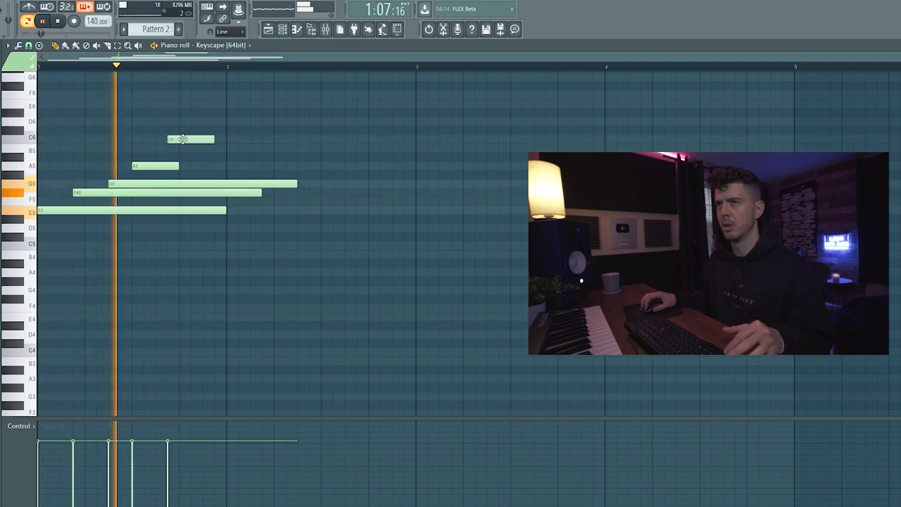
key("space")
Delete the C6, A5, G5 and F#5 notes, leaving only the long E5 in bar 1
right_click(174, 139)
right_click(155, 166)
right_click(150, 183)
right_click(133, 193)
Draw shorter rising F#5, G5 and A5 notes over the E5, starting midway through beat 2 of bar 1
left_click(73, 192)
mouse_move(164, 194)
left_mouse_down()
mouse_move(186, 191)
mouse_move(148, 187)
left_mouse_up()
left_click(147, 176)
left_click(167, 166)
key("space")
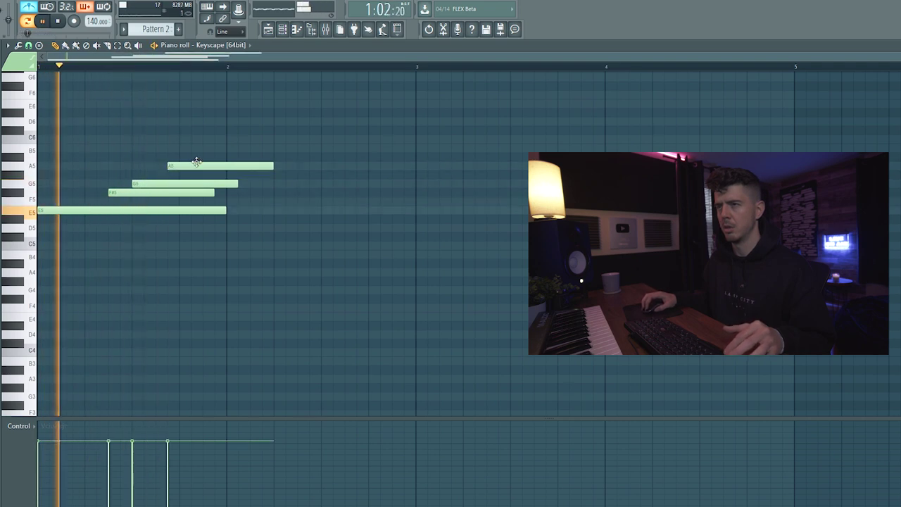
Shift the A5 note slightly earlier and add a B5 note starting on beat 4 of bar 1
key("space")
key("space")
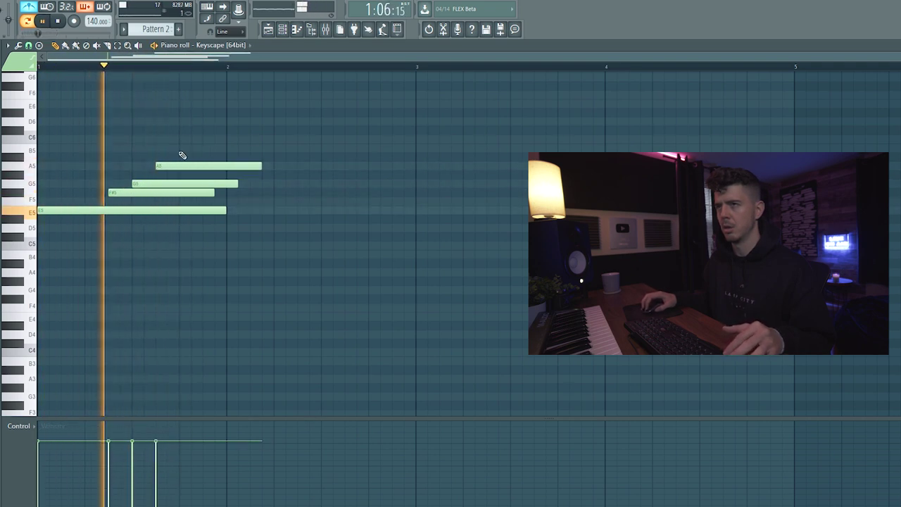
left_click(180, 147)
key("space")
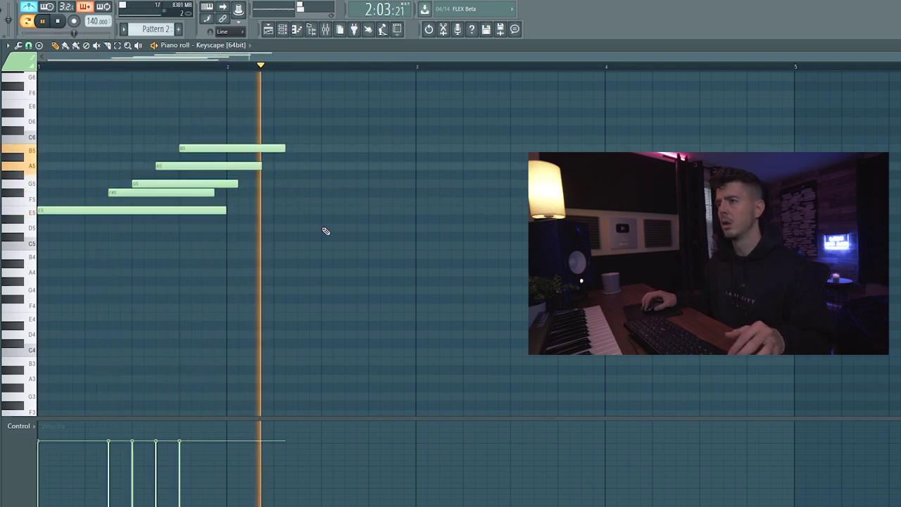
Add a note on beat 3 of bar 2, trim it to the end of the bar, and set its pitch to A5
left_click(322, 201)
left_click_drag(329, 201, 328, 181)
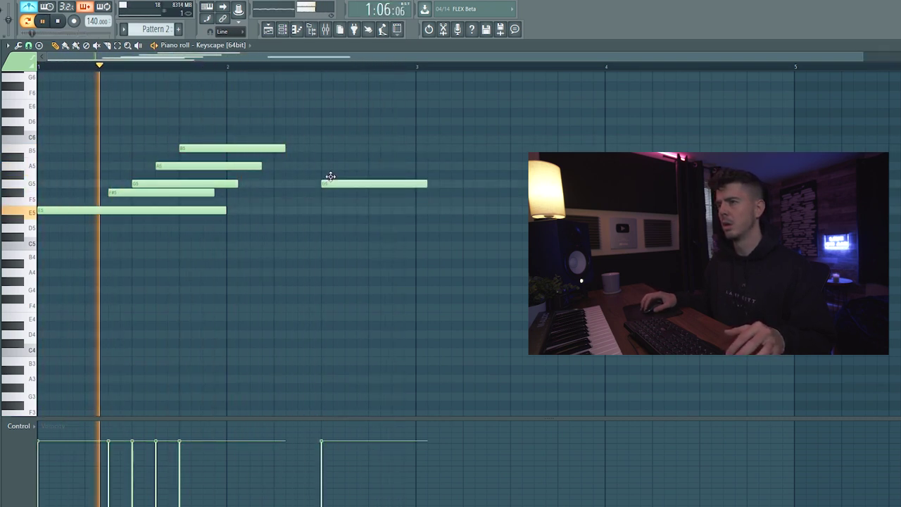
left_click(328, 156)
key("space")
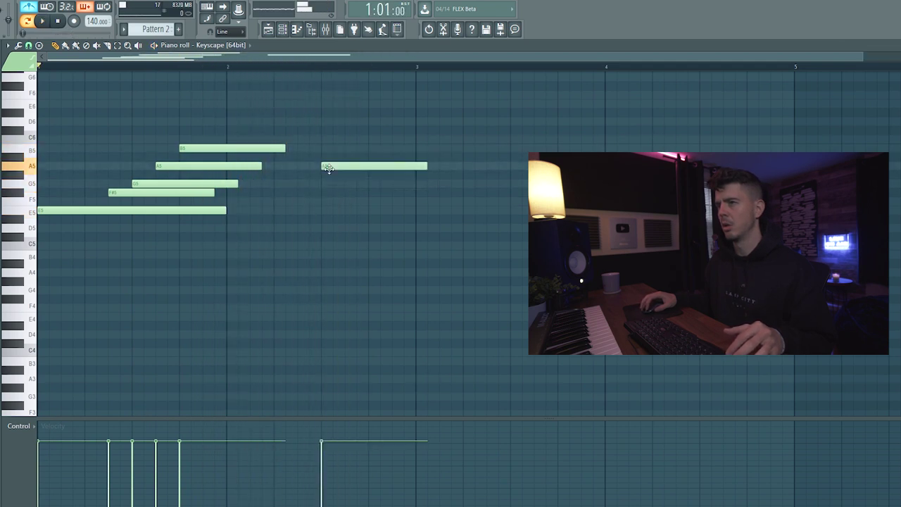
mouse_move(426, 185)
left_mouse_down()
mouse_move(404, 183)
mouse_move(415, 185)
left_mouse_up()
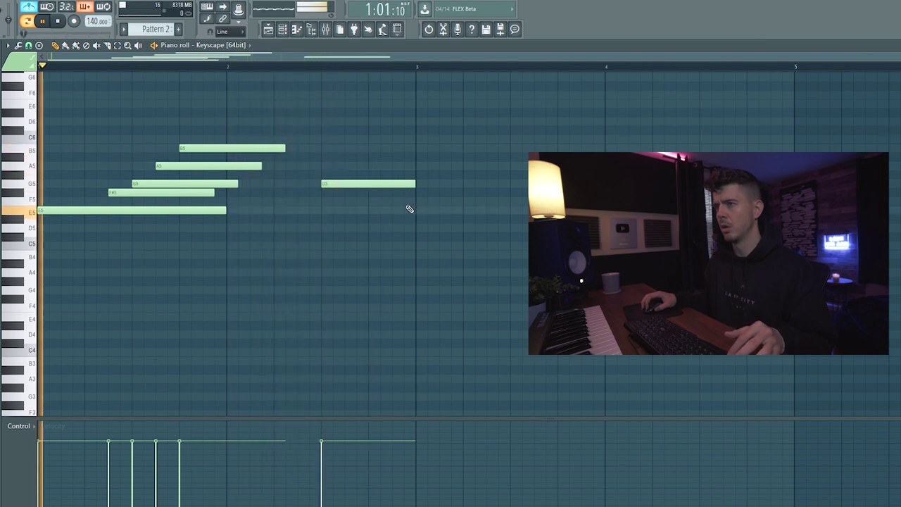
left_click_drag(380, 185, 381, 166)
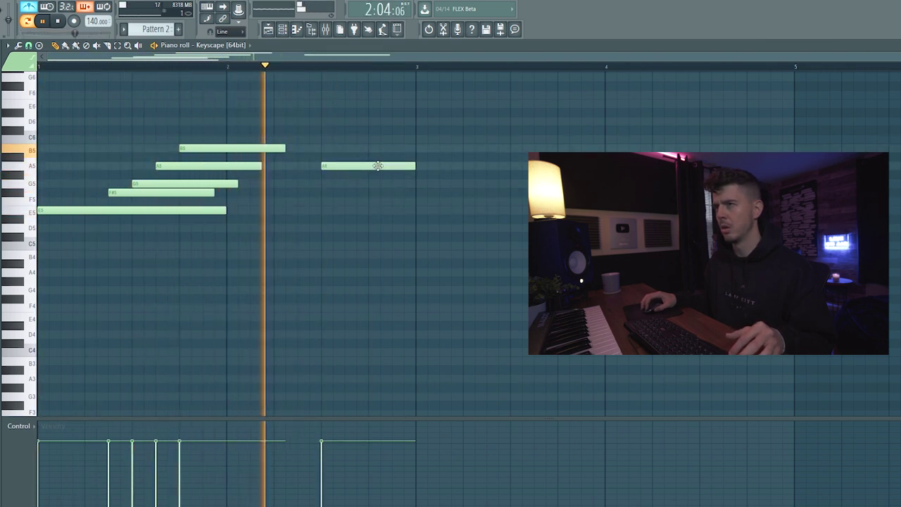
Select all the melody notes in Pattern 2
key("ctrl+a")
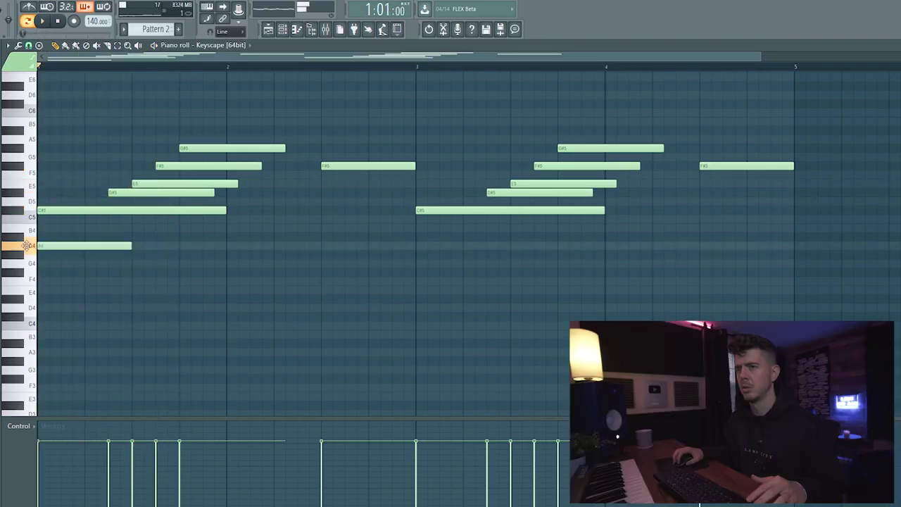
Continue the low A4 line with half-bar G#4, F#4 and G#4 notes through bar 2, and repeat the line in bars 3 and 4
left_click(135, 254)
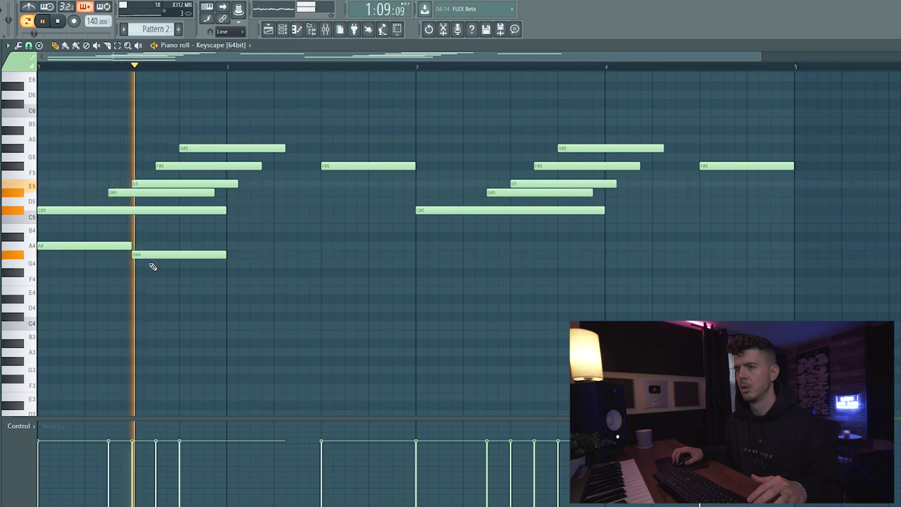
left_click(230, 265)
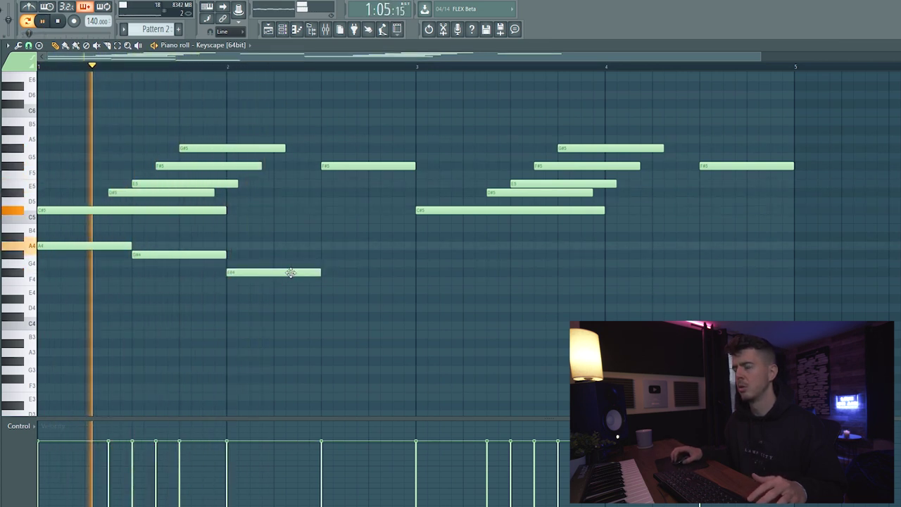
left_click(323, 247)
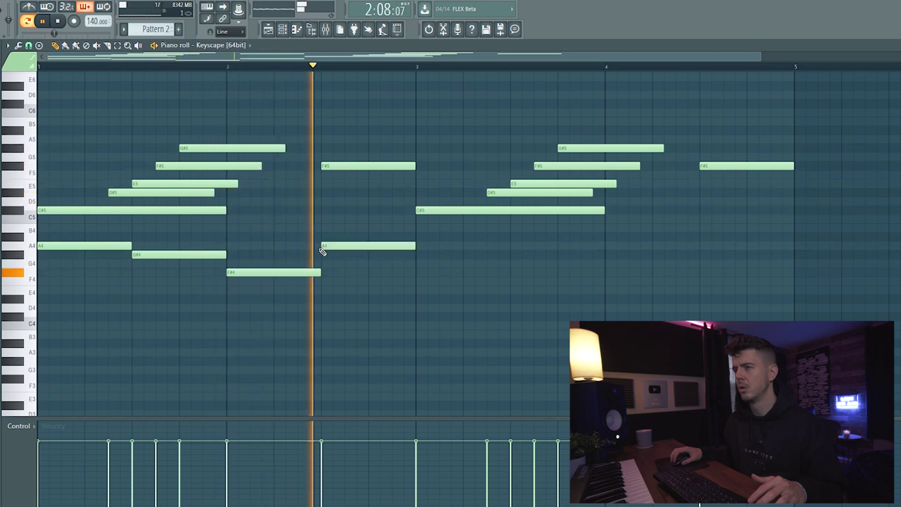
left_click_drag(426, 324, 458, 236)
left_click(476, 285, "ctrl")
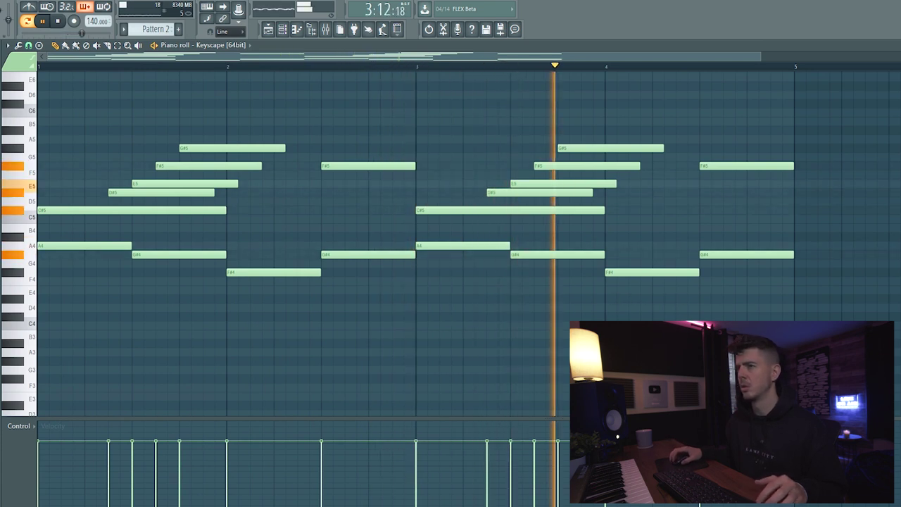
Transpose all notes of the pattern down three semitones and delete the F4 note in the second half of bar 4
key("shift+Down")
key("shift+Down")
key("shift+Down")
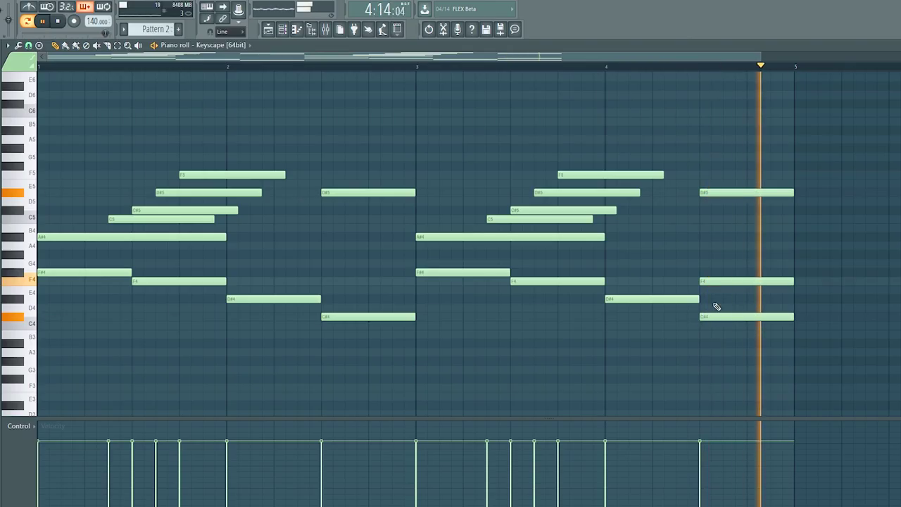
right_click(717, 282)
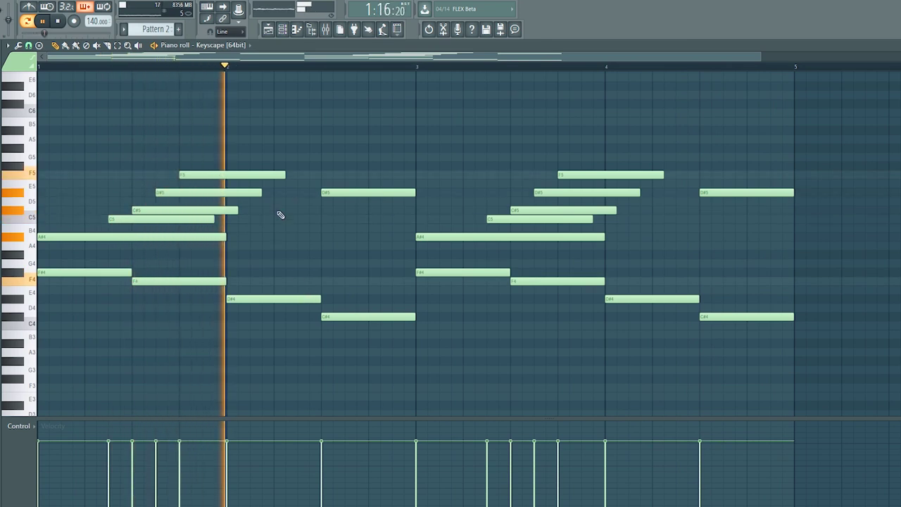
Open the Keyscape instrument to look through its patches
left_click(333, 96)
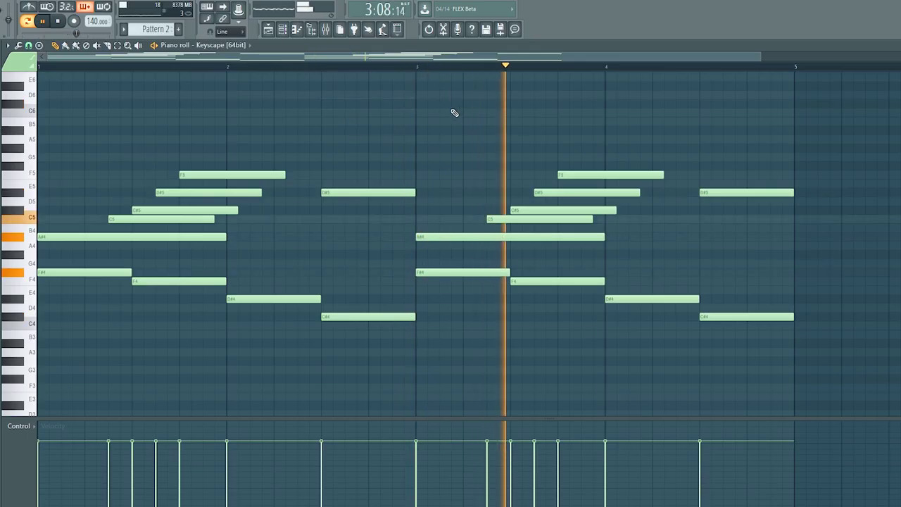
left_click(283, 30)
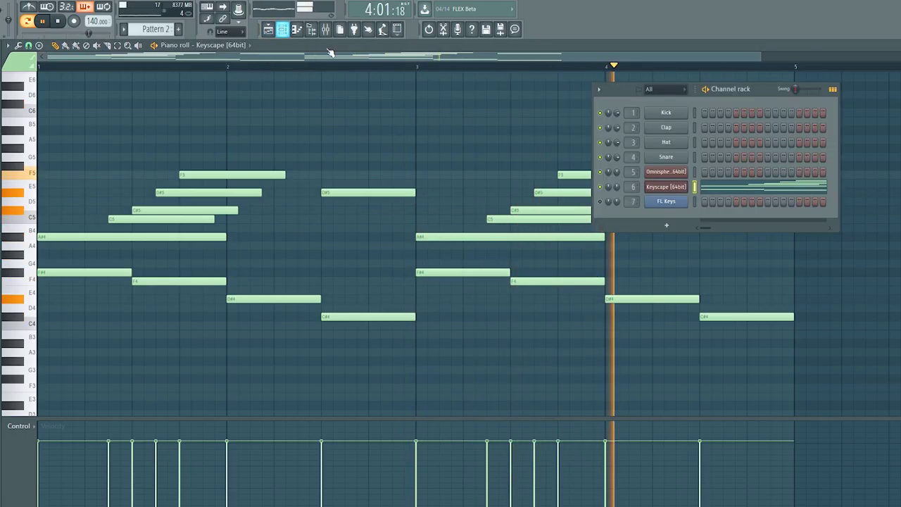
left_click(661, 186)
scroll(118, 363, "down", 5)
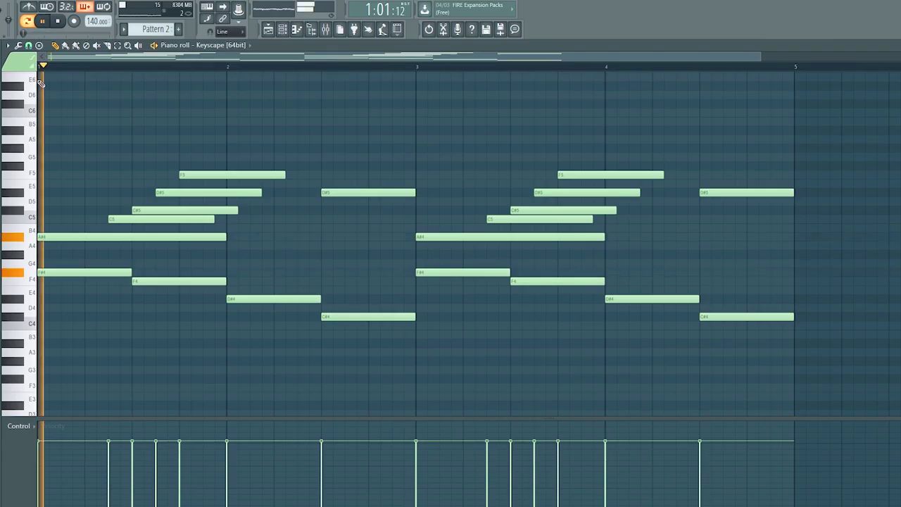
Draw a half-bar A#5 note on beat 2 of each of the four bars, deleting the trial G#5 in bar 2
left_click(73, 130)
left_click_drag(89, 130, 99, 130)
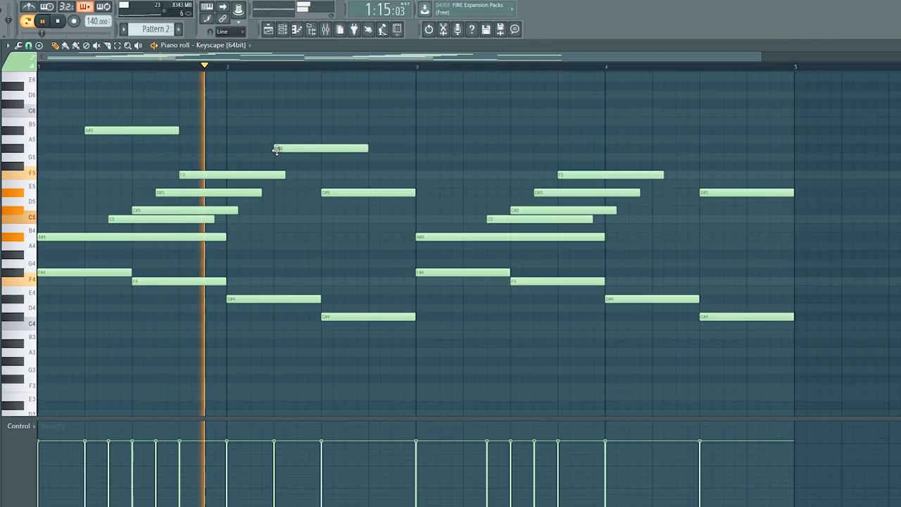
right_click(358, 147)
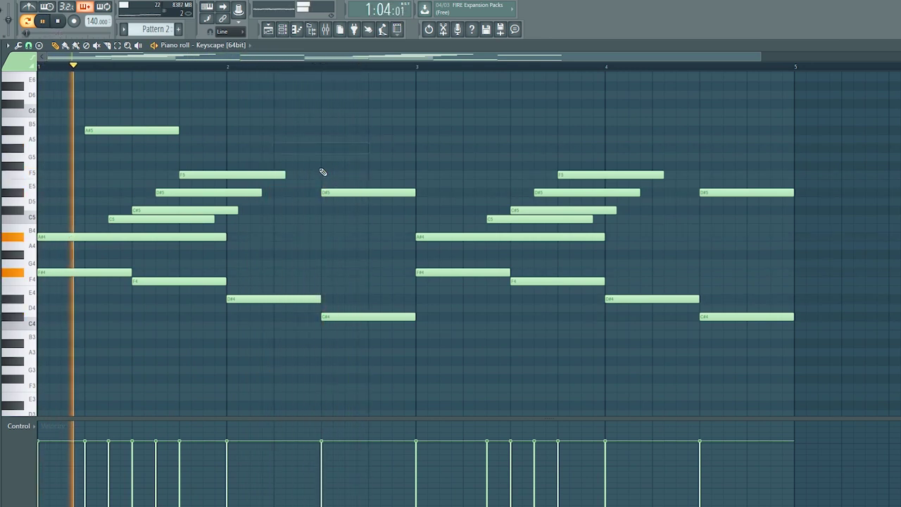
left_click(275, 131)
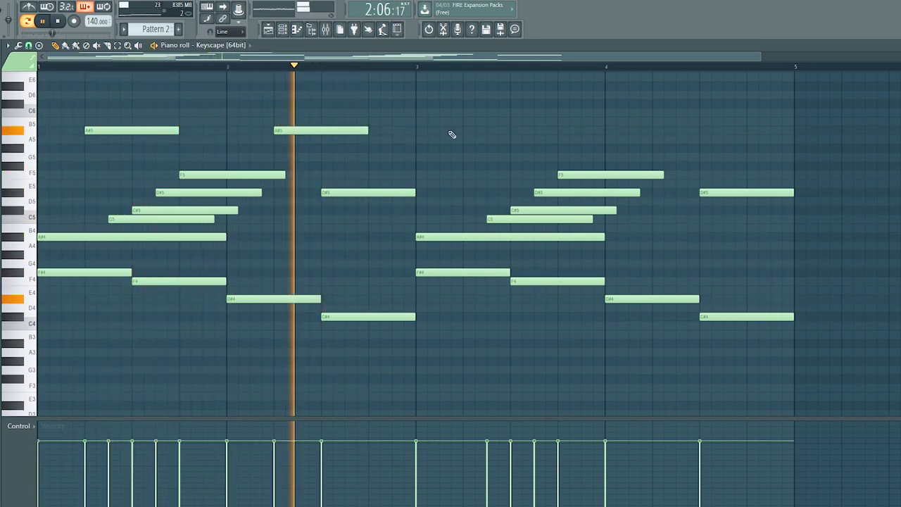
left_click(467, 132)
left_click(658, 131)
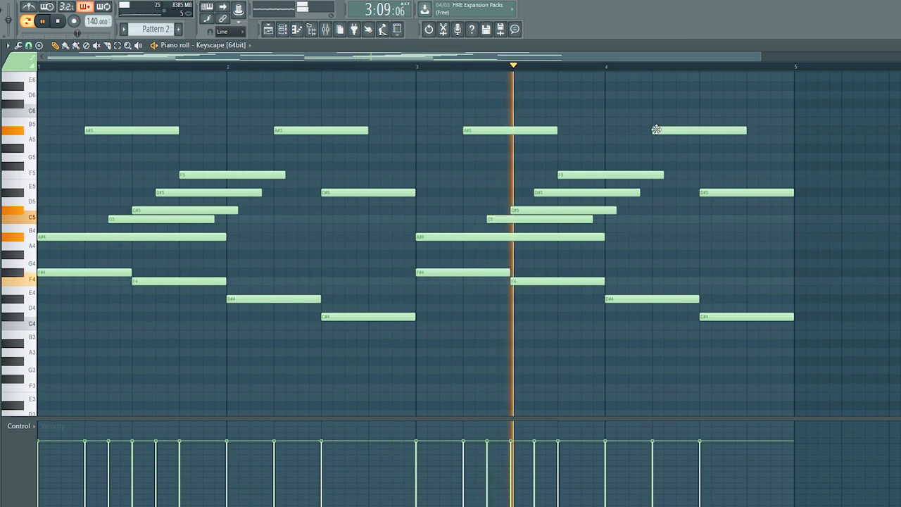
Load the Wing Tack Piano - Slow Tremolo patch in Keyscape and browse further through the patch list
key("F6")
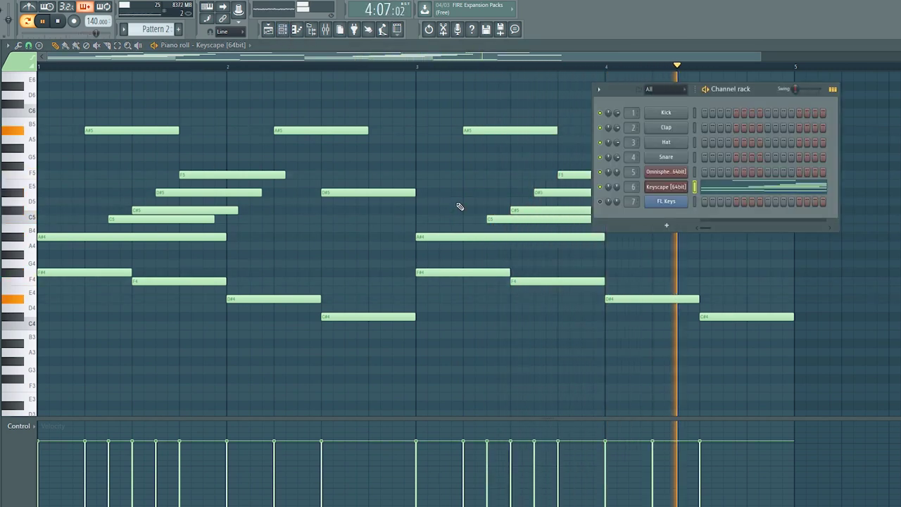
left_click(666, 187)
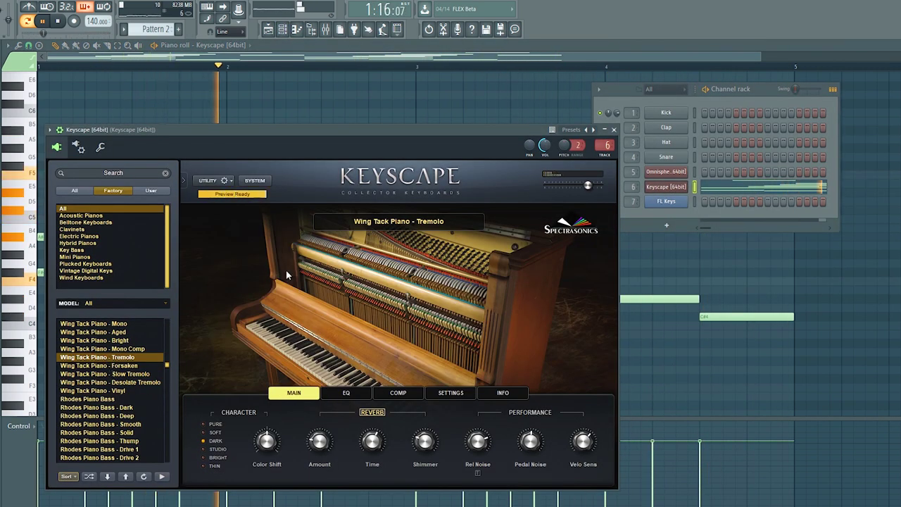
scroll(113, 360, "up", 2)
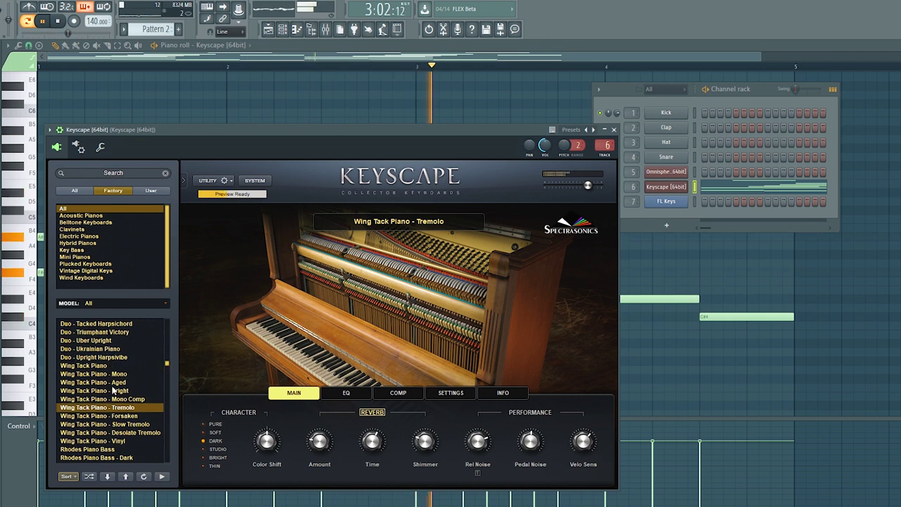
scroll(112, 391, "down", 2)
left_click(119, 374)
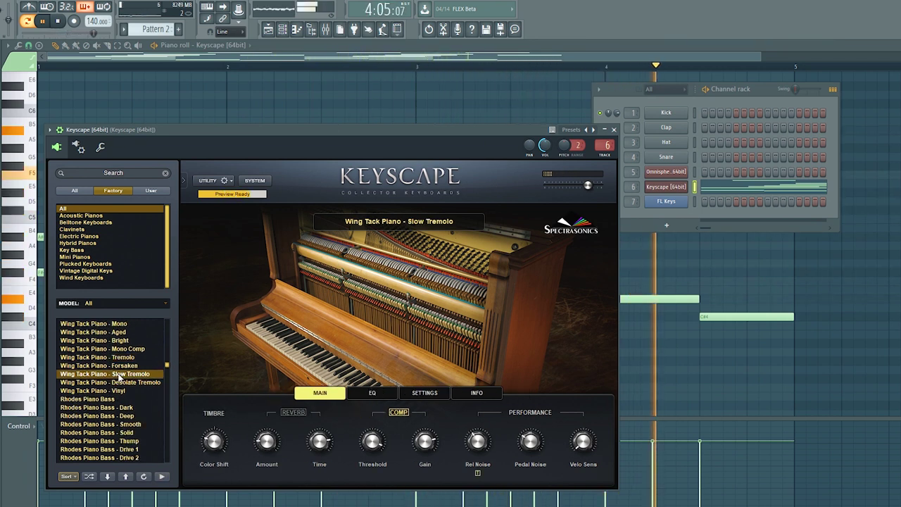
scroll(117, 371, "down", 2)
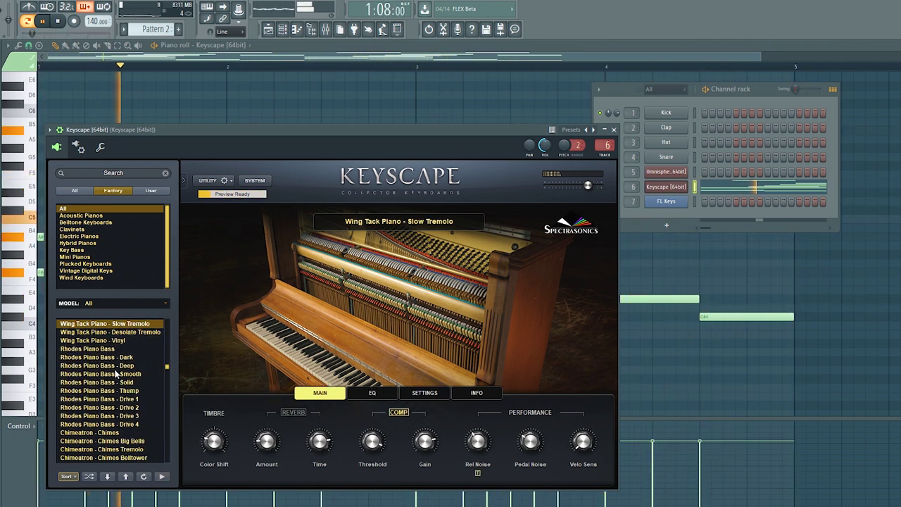
scroll(117, 397, "down", 3)
scroll(116, 397, "down", 5)
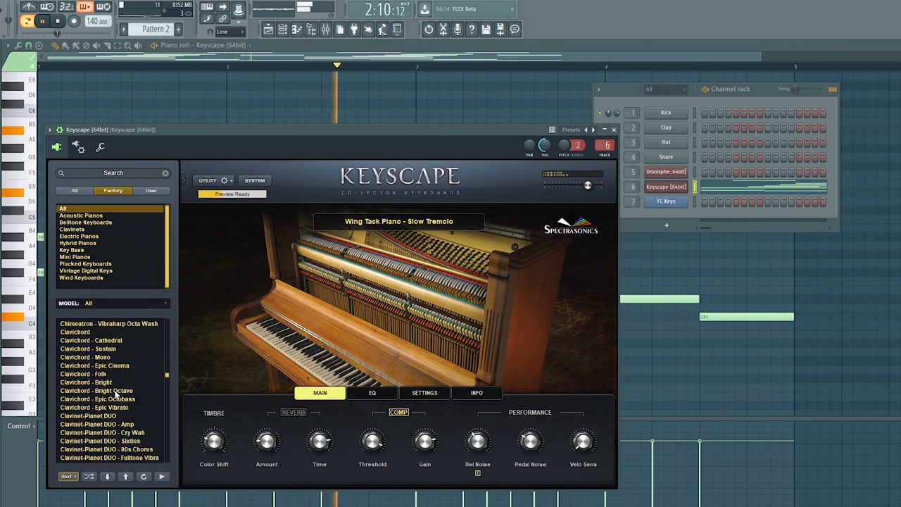
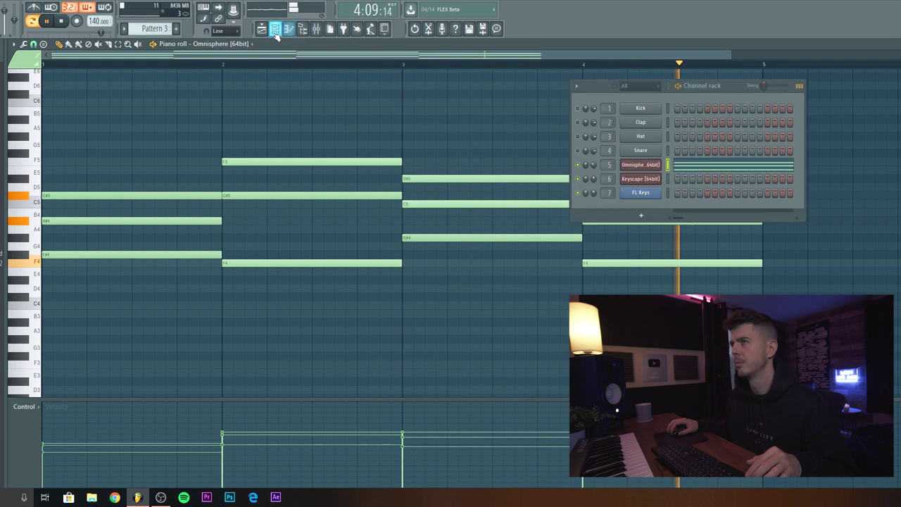
Copy the Omnisphere chords of Pattern 3 and paste them into the Keyscape channel
right_click(641, 165)
right_click(644, 180)
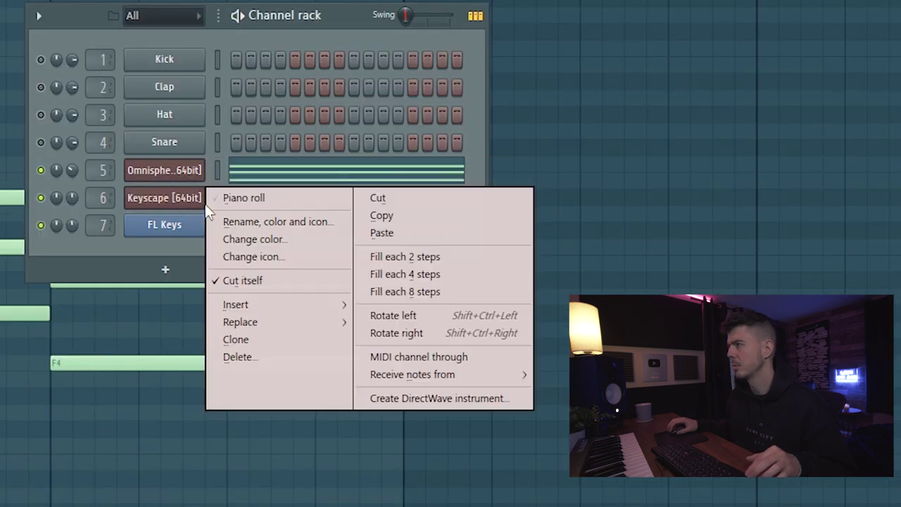
left_click(427, 234)
key("space")
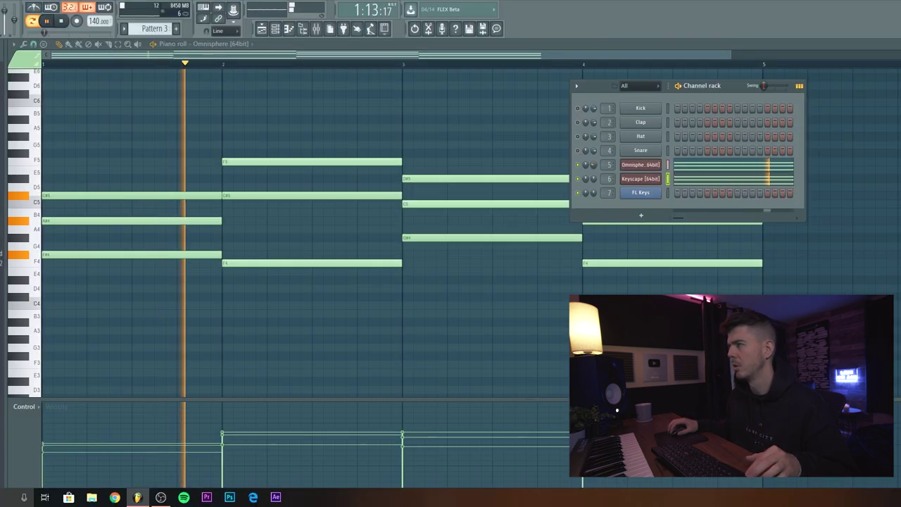
Try Coiling Zim'bira 1 from Omnisphere's Bells and Vibes category, and load In Memorium 2 instead
left_click(640, 169)
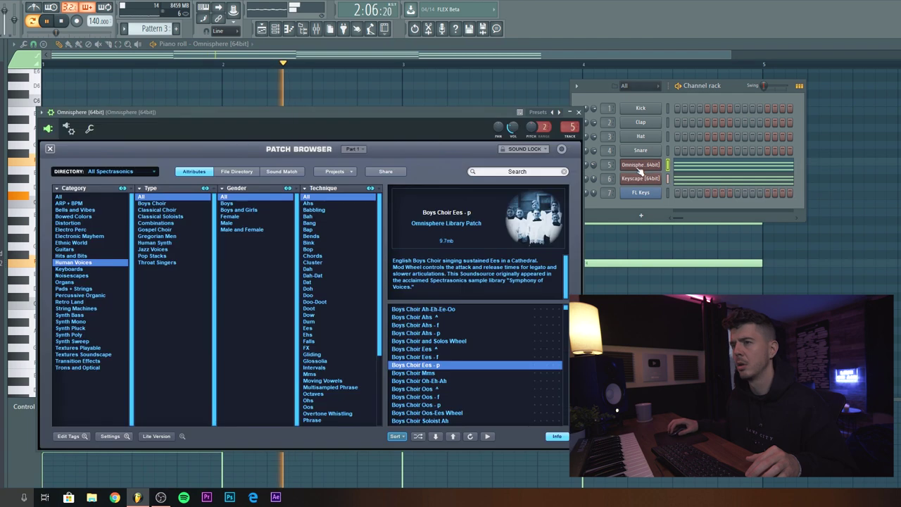
left_click(81, 210)
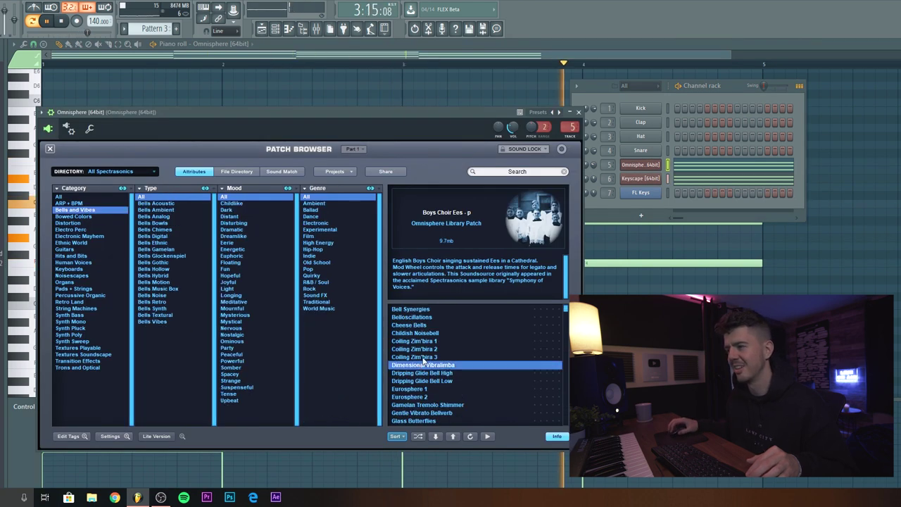
left_click(419, 343)
scroll(439, 380, "down", 4)
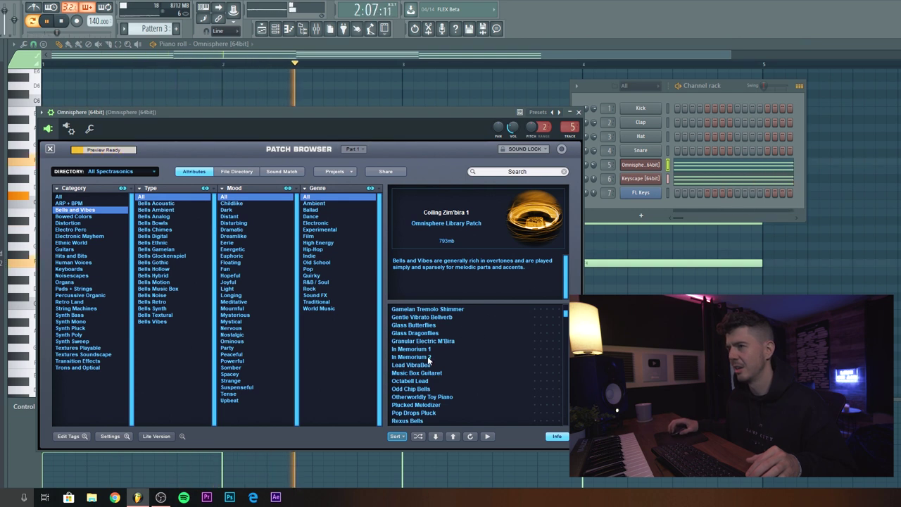
left_click(439, 357)
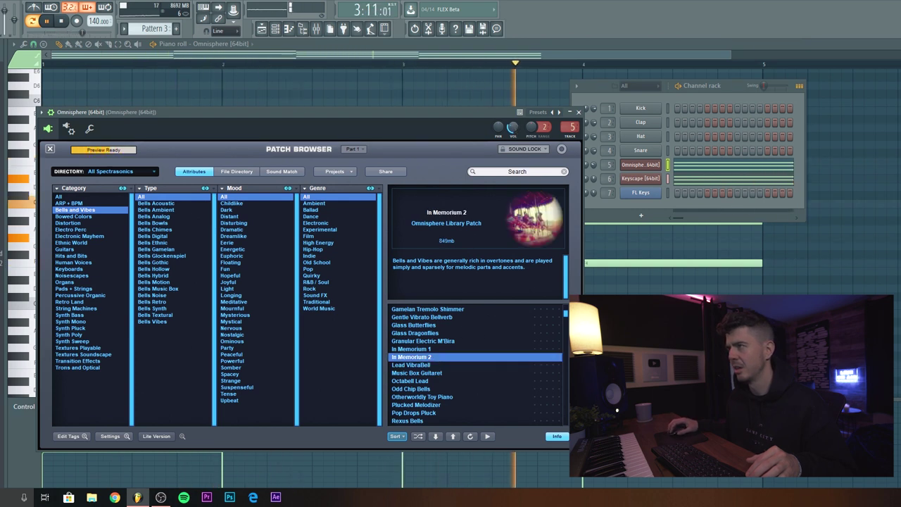
Paste the chords into the FL Keys channel and, in its piano roll, try them an octave lower before restoring the pitch
left_click(666, 87)
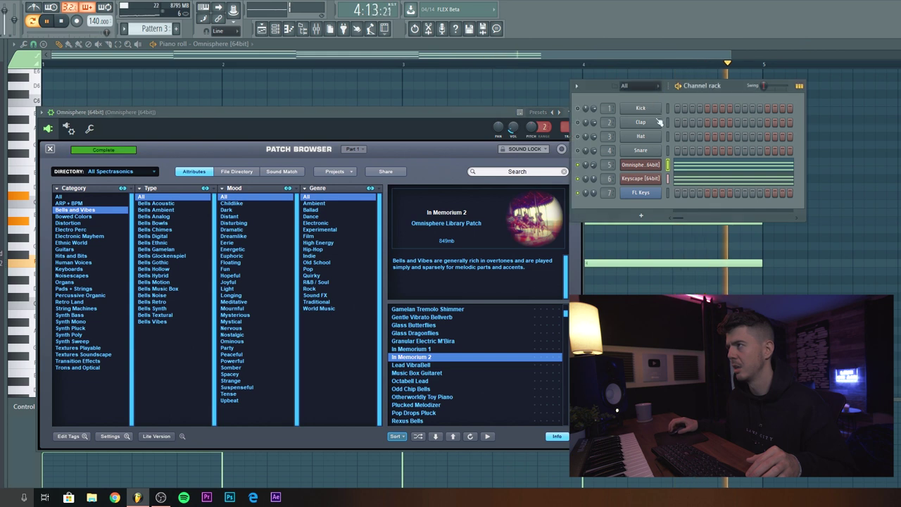
right_click(700, 195)
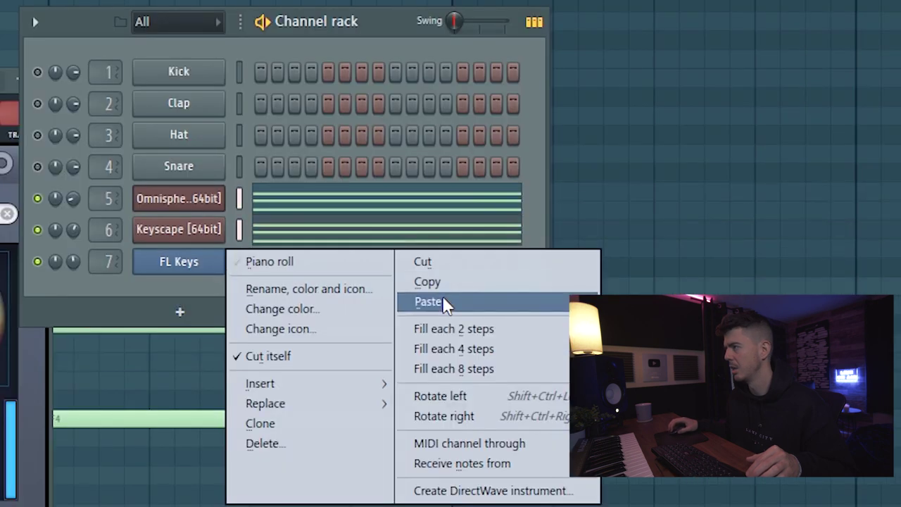
left_click(429, 302)
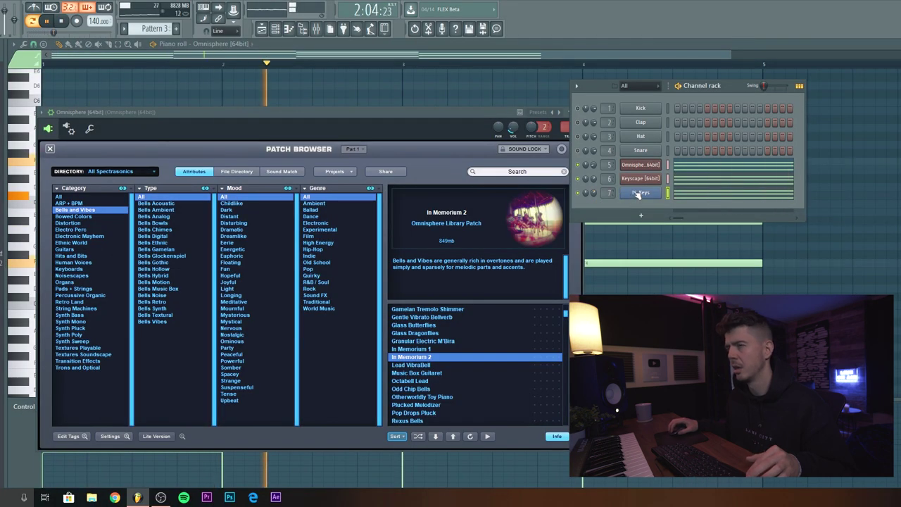
left_click(663, 194)
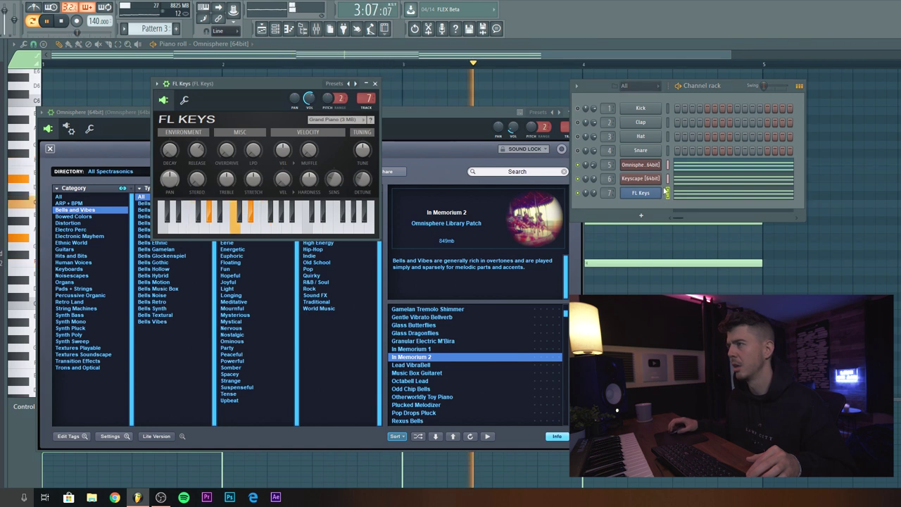
left_click(691, 195)
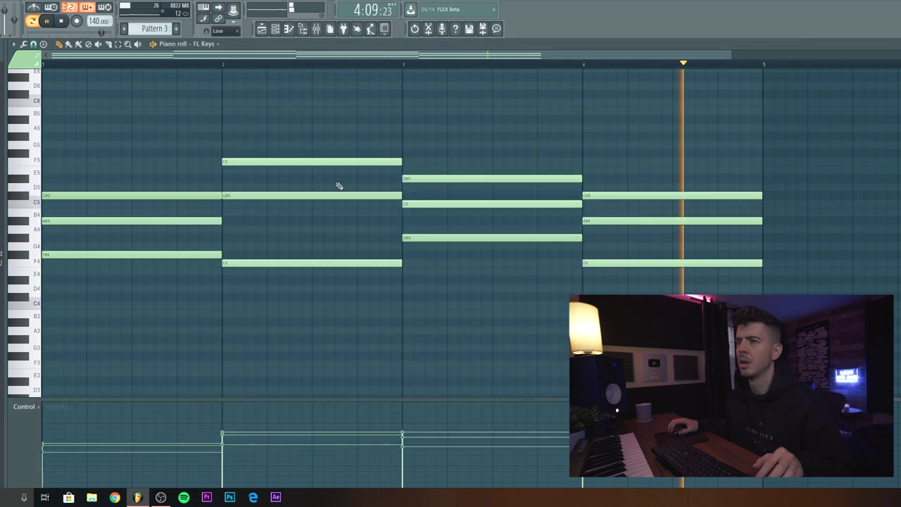
key("ctrl+Down")
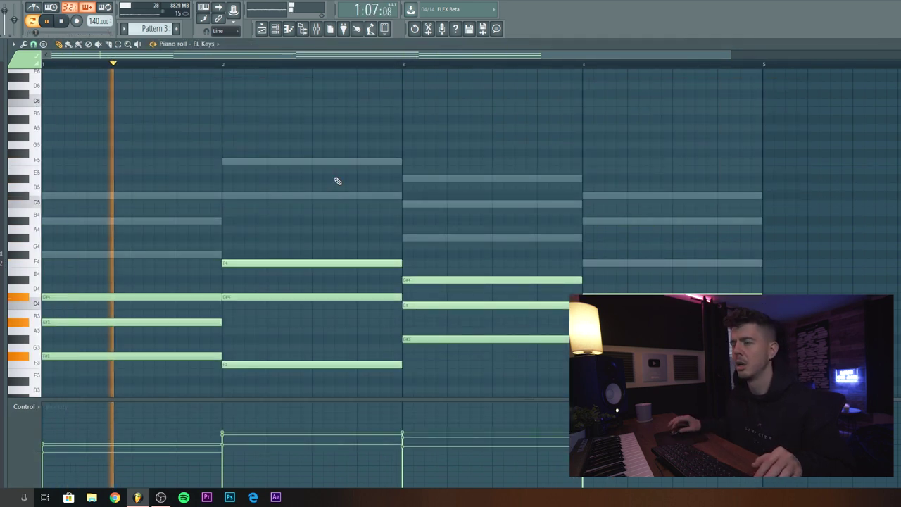
key("ctrl+Up")
left_click(99, 136)
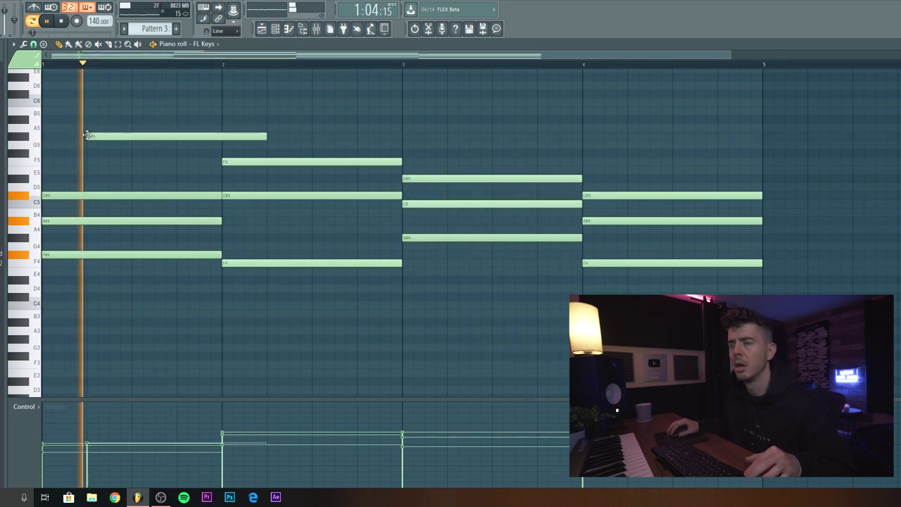
left_click(146, 153)
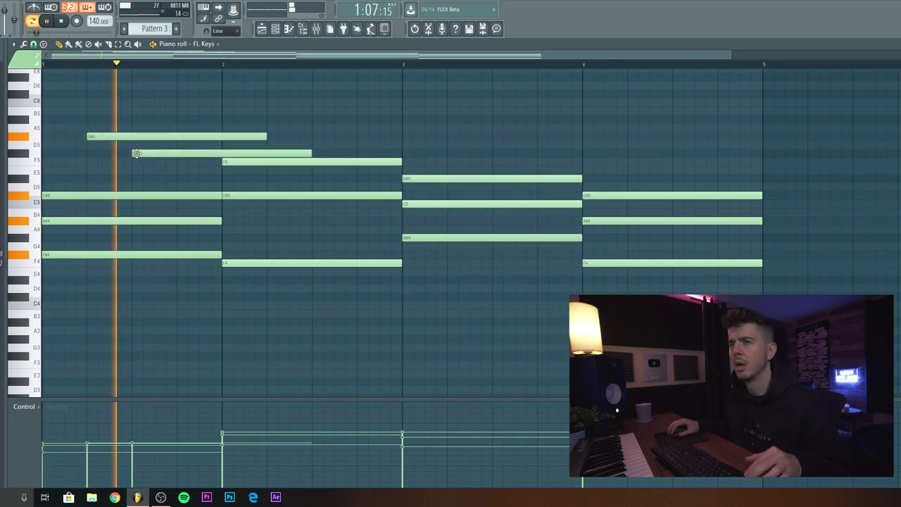
left_click(276, 153)
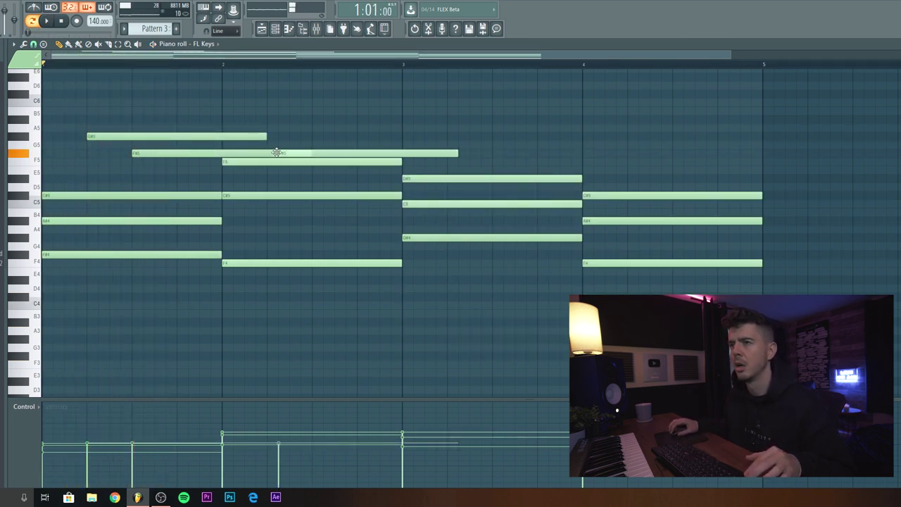
right_click(151, 153)
right_click(119, 137)
Add an A#4 on beat 2 and a C#5 on beat 3 of bar 1, cutting the chord's held C#5 to one beat
left_click(90, 179)
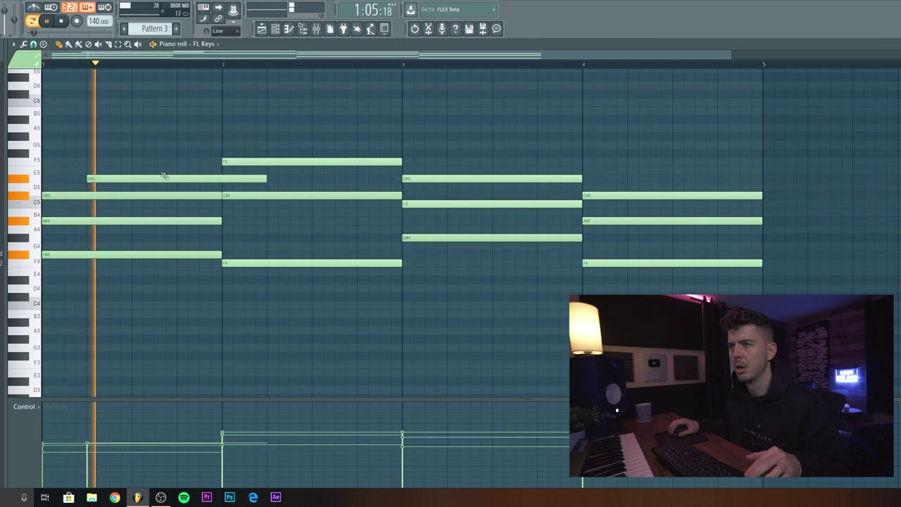
left_click_drag(265, 178, 104, 218)
key("space")
key("space")
key("space")
left_click(140, 181)
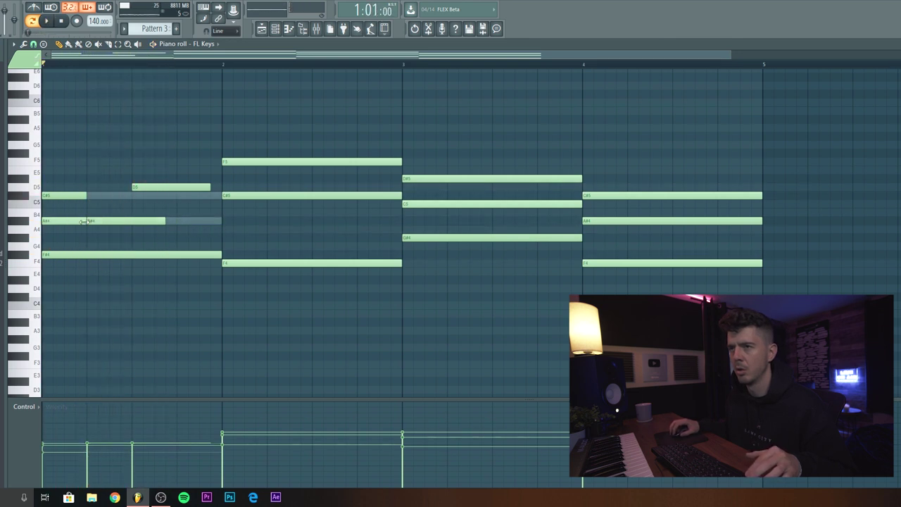
left_click_drag(143, 188, 145, 196)
Add a D#5 half a beat after beat 3 and a G#5 on beat 4 of bar 1, both ending at the bar line
left_click(160, 179)
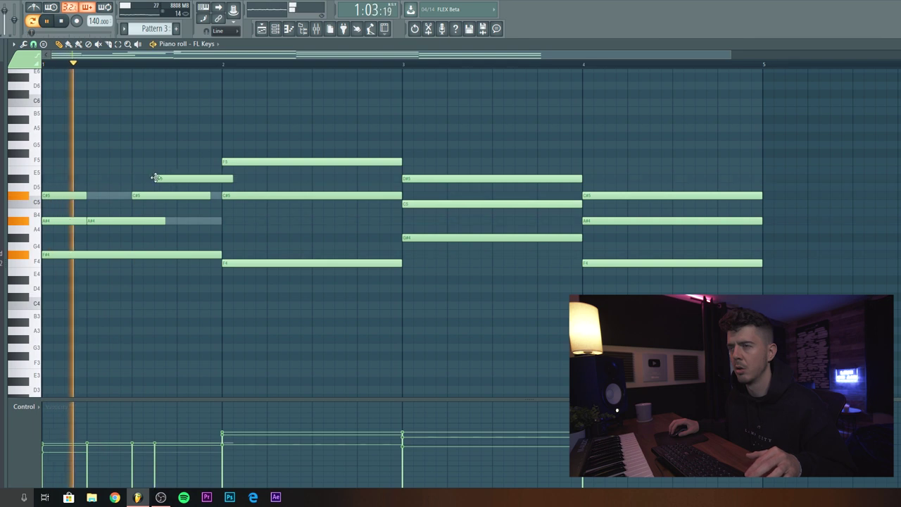
mouse_move(224, 178)
left_mouse_down()
mouse_move(165, 178)
mouse_move(218, 164)
left_mouse_up()
left_click(181, 162)
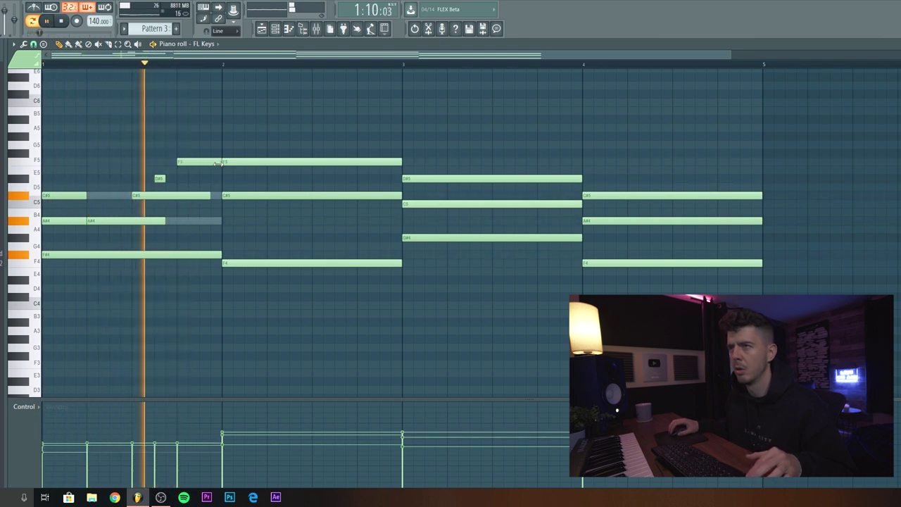
left_click_drag(164, 179, 221, 178)
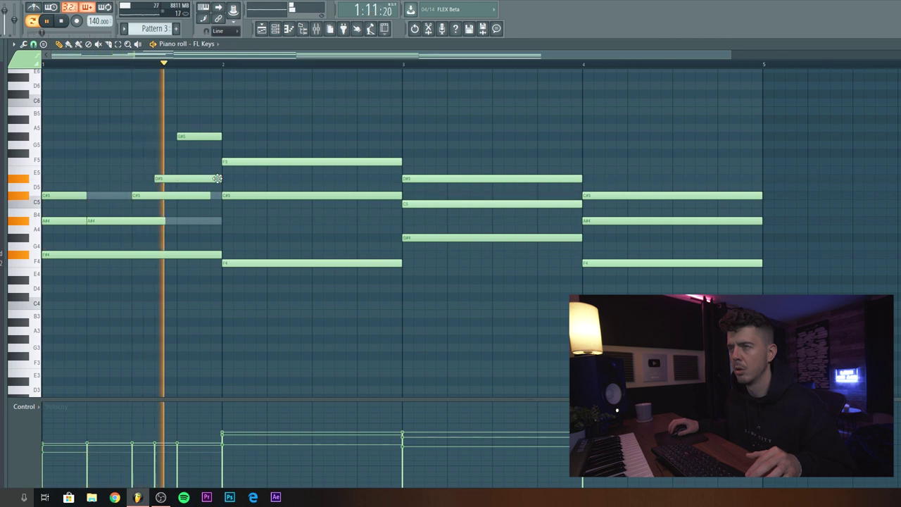
Duplicate bar 1's melody notes into bar 2 and replace the copied G#5 with an F5 on beat 4, cutting the held F5 before it
left_click_drag(209, 100, 322, 202)
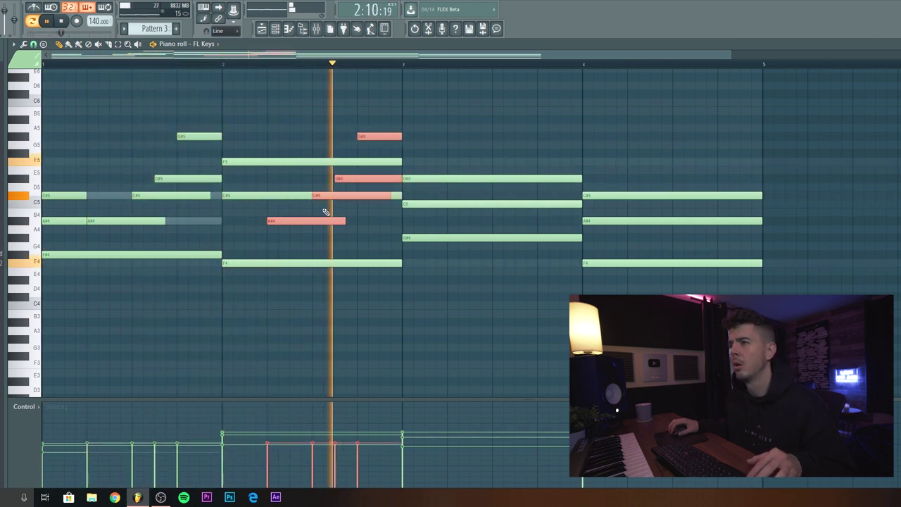
left_click(315, 197)
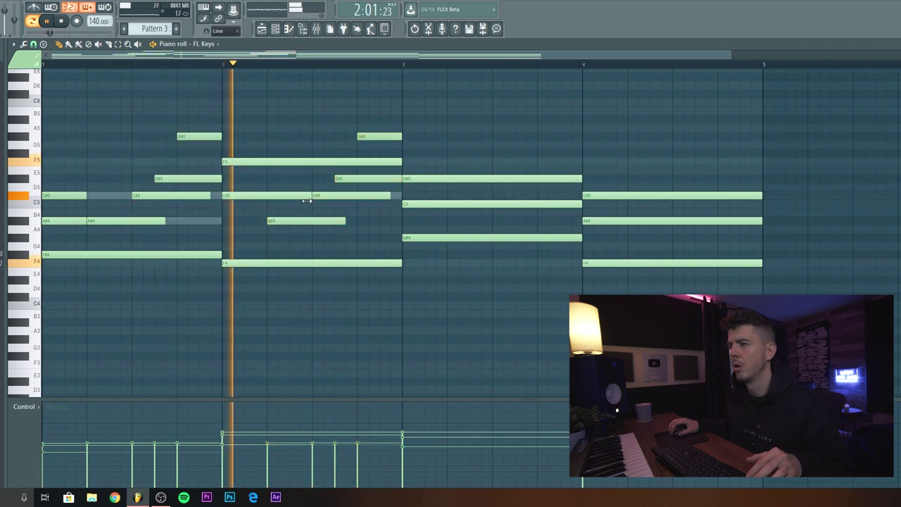
right_click(391, 138)
left_click_drag(405, 163, 357, 162)
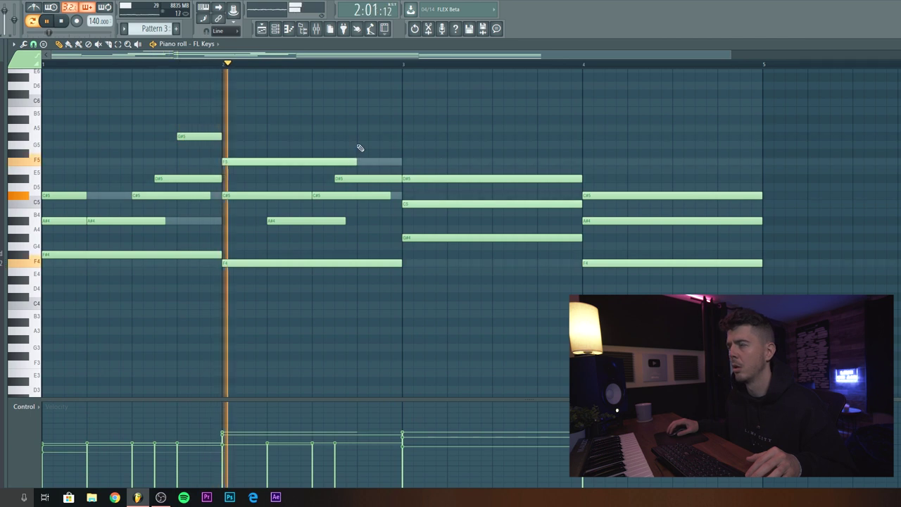
left_click(359, 145)
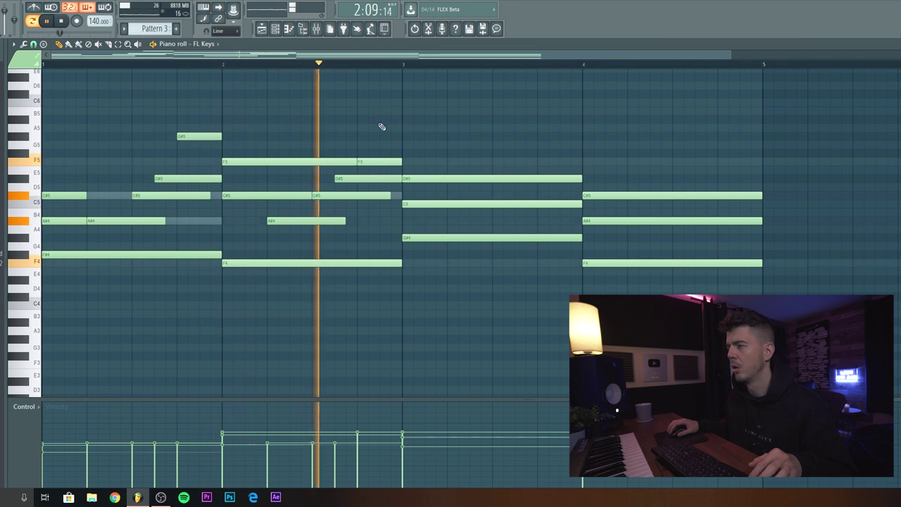
key("space")
key("space")
left_click_drag(557, 146, 298, 141)
key("space")
Shorten the C5 in bar 3 to one beat, repeat it on beat 2, and play the bar back
left_click(450, 221)
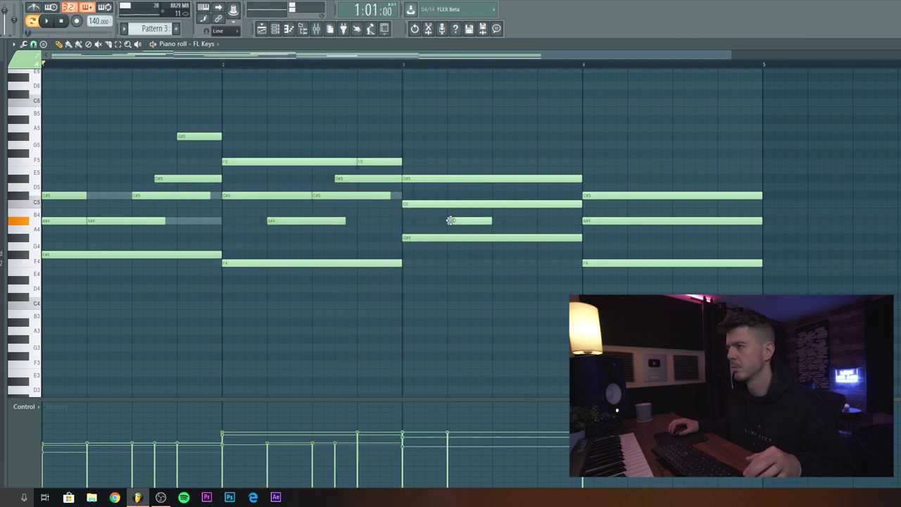
right_click(452, 220)
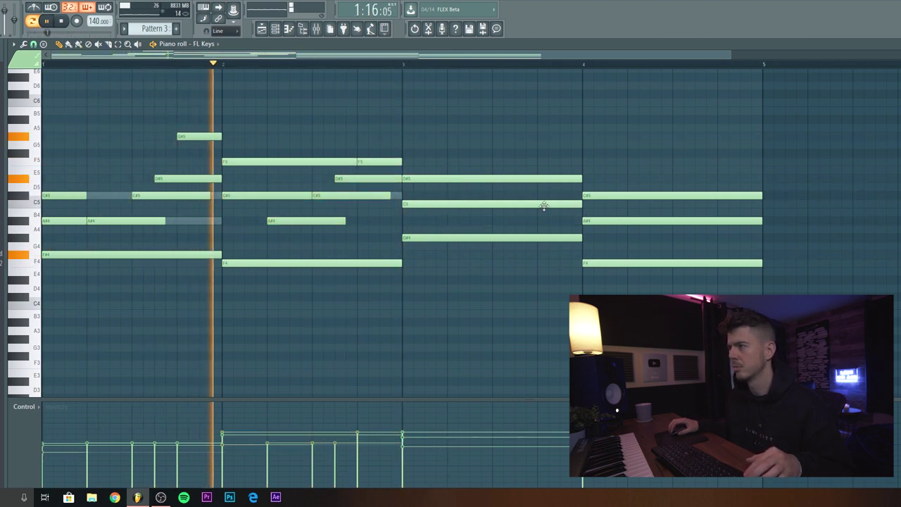
left_click_drag(582, 205, 451, 204)
left_click(462, 202)
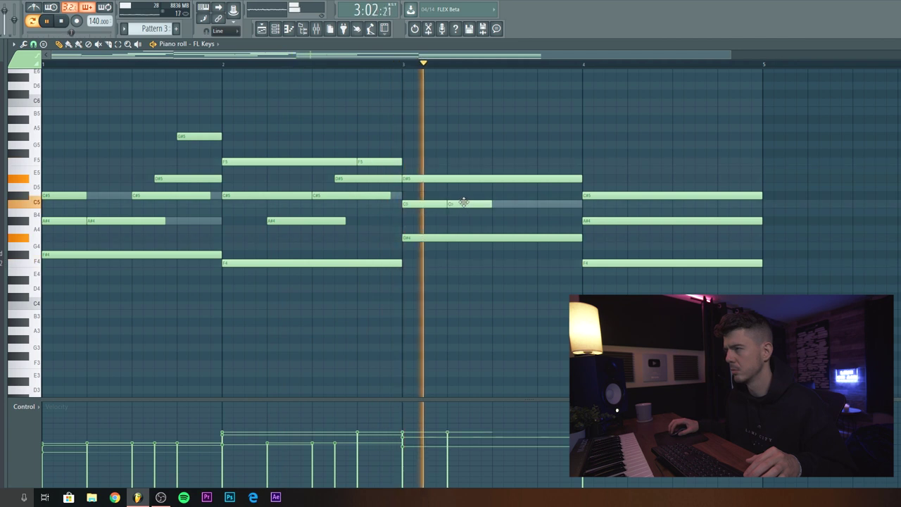
key("space")
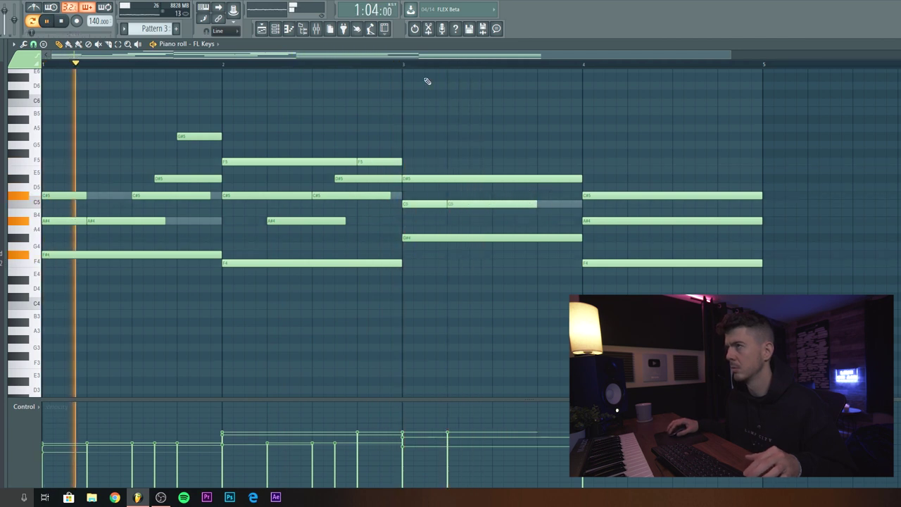
left_click(405, 64)
key("space")
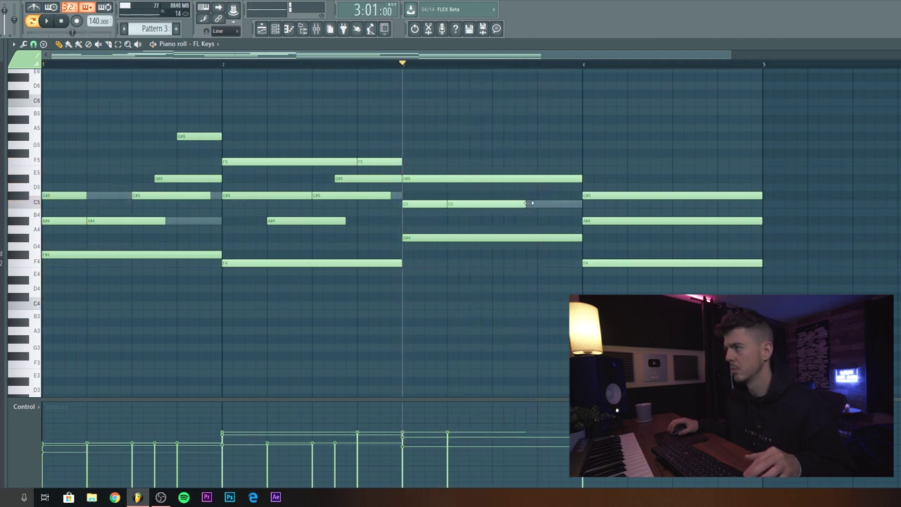
Add a C#5 on beat 3 of bar 3 and split the held D#5 so it repeats on beat 4
left_click(495, 205)
key("space")
key("space")
left_click_drag(512, 202, 492, 204)
left_click_drag(579, 178, 528, 178)
left_click(539, 178)
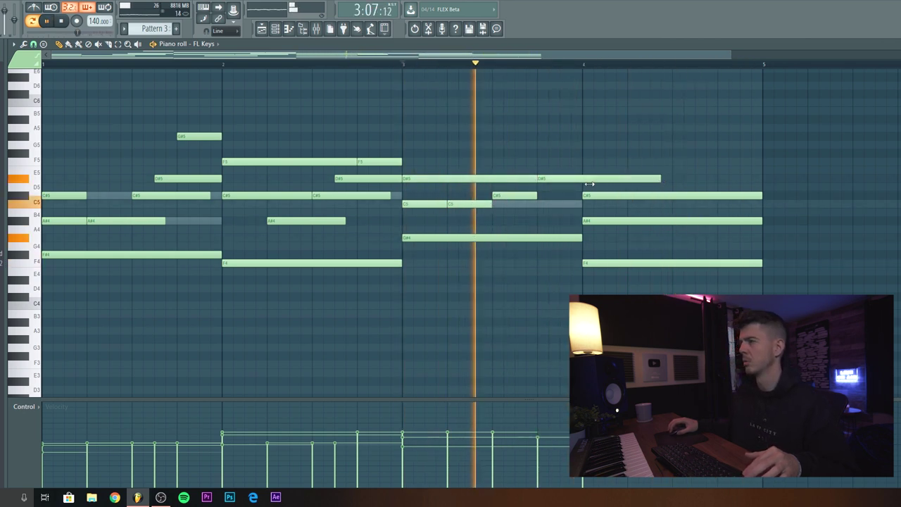
right_click(652, 182)
left_click_drag(570, 178, 576, 180)
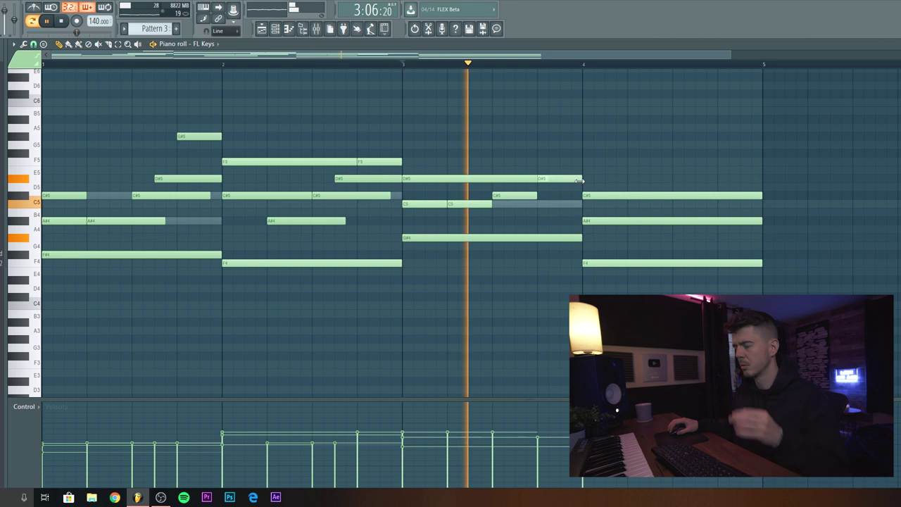
Shorten bar 4's middle A#4 to one beat and add A#4, F5 and D#5 on beats 2, 3 and 4
key("space")
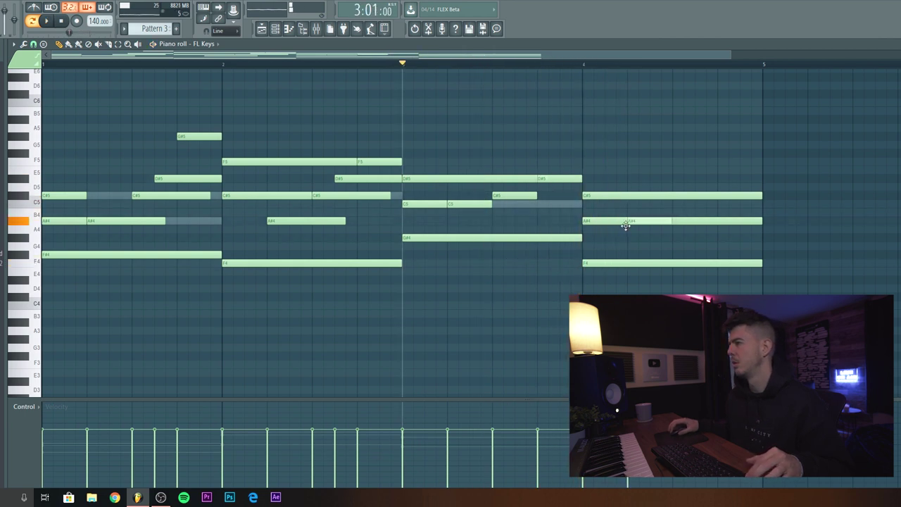
key("space")
left_click_drag(756, 219, 630, 230)
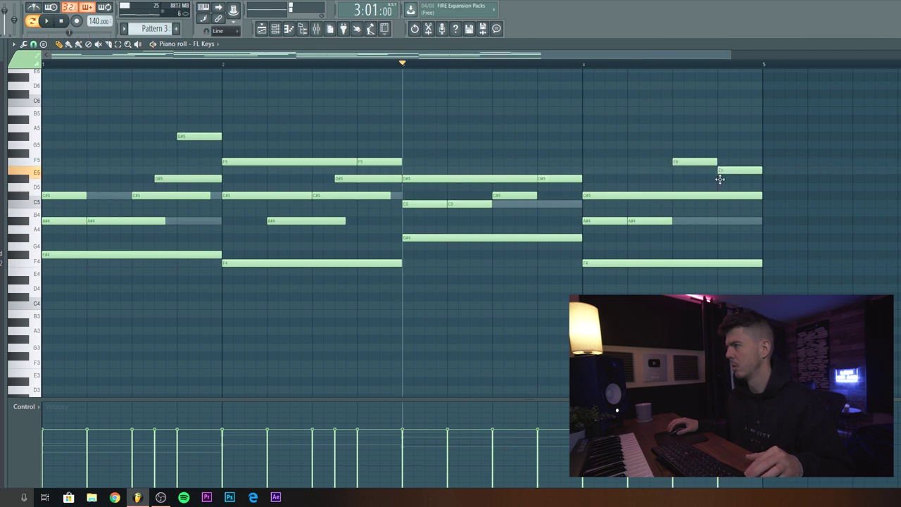
left_click_drag(720, 178, 719, 180)
key("space")
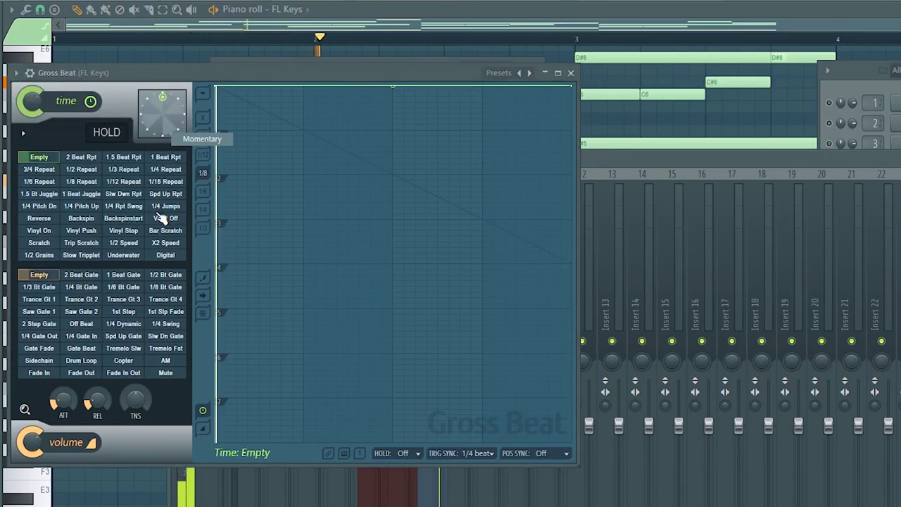
Apply the 1/2 Speed time preset in FL Keys' Gross Beat and remove the early dip from Keyscape's Basic 7 time curve
left_click(131, 244)
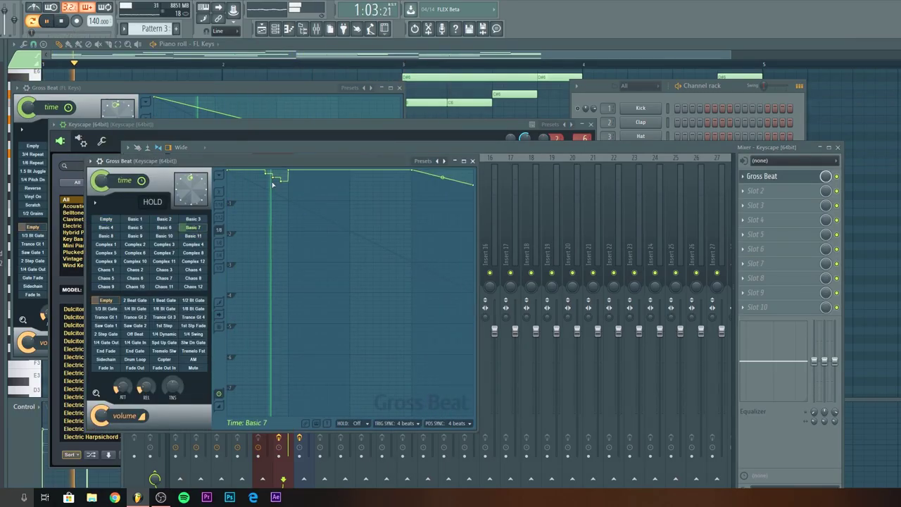
right_click(267, 174)
left_click(274, 186)
right_click(274, 178)
left_click(284, 190)
key("space")
right_click(282, 180)
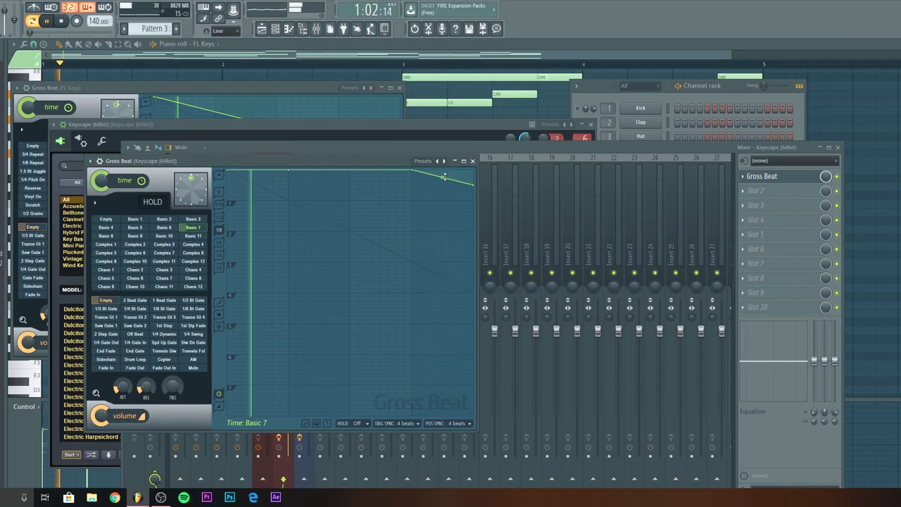
Open the Keyscape and Omnisphere instruments from the channel rack and review the layered channels of Pattern 3
left_click(641, 108)
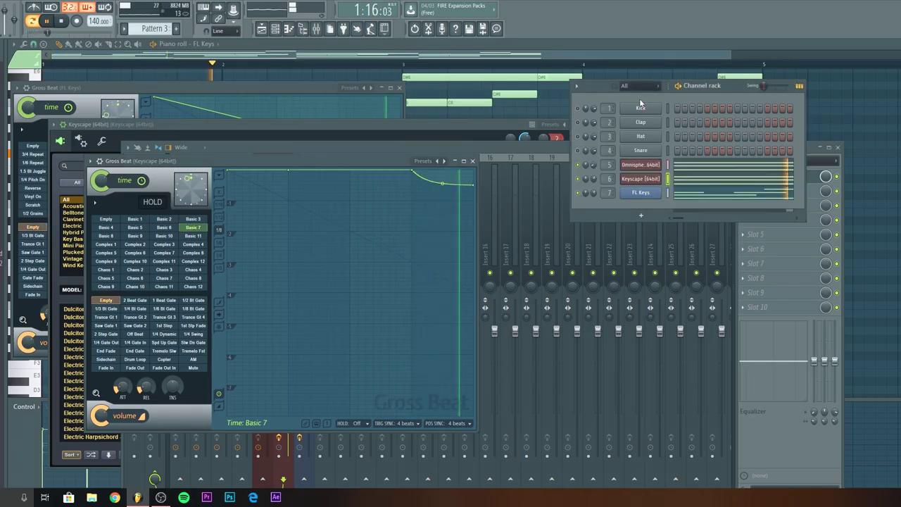
left_click(635, 178)
left_click(639, 165)
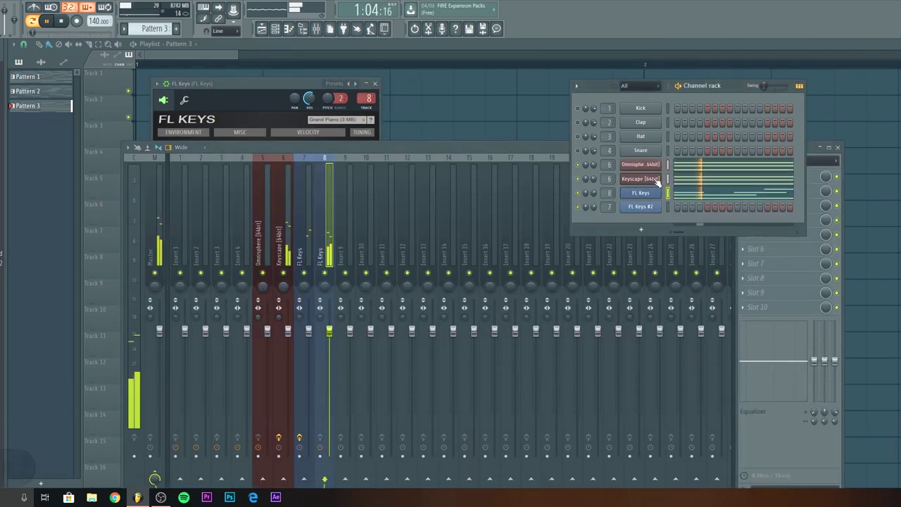
right_click(662, 178)
left_click(741, 195)
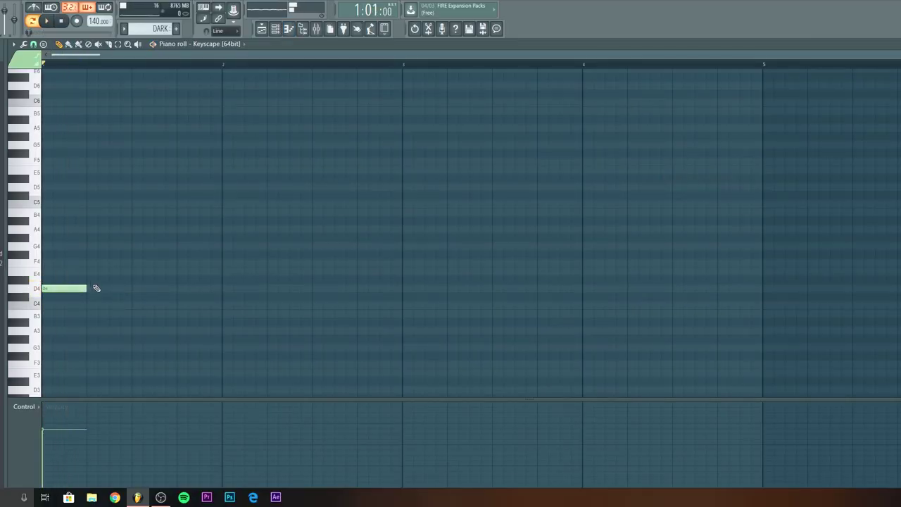
key("space")
left_click(95, 272)
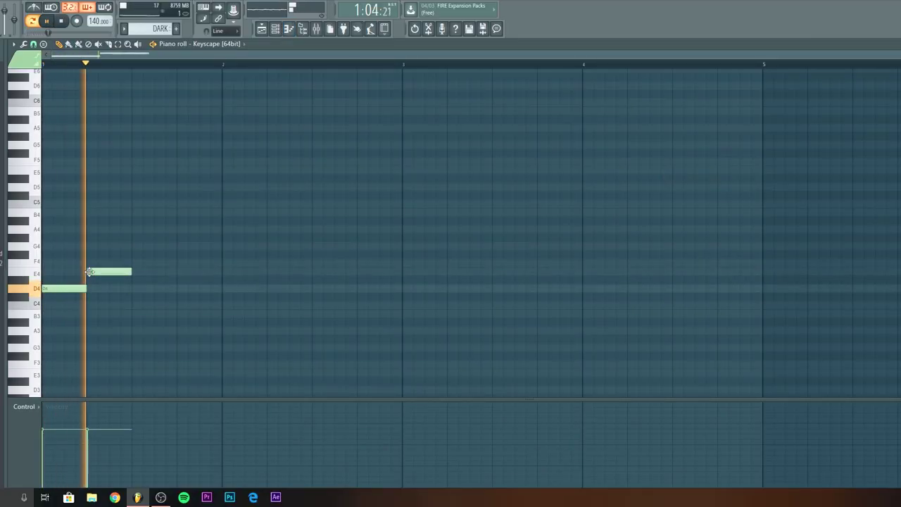
left_click(156, 245)
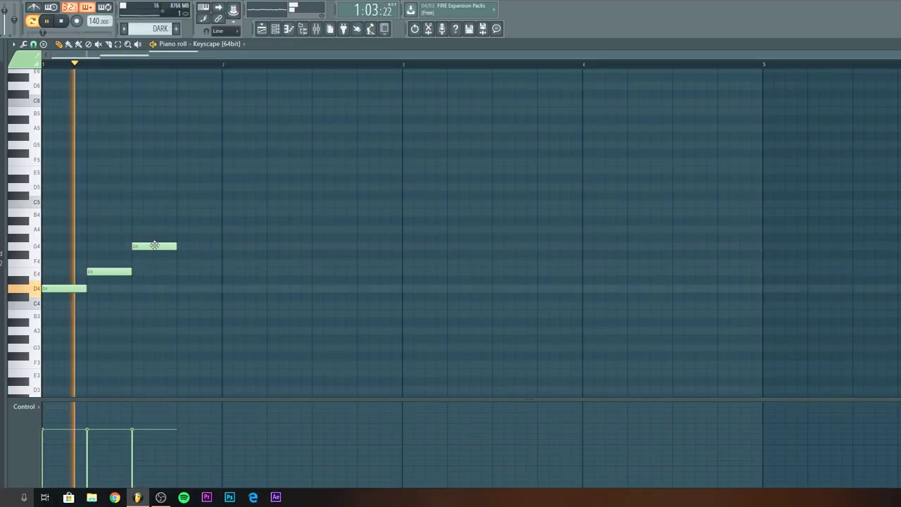
left_click_drag(110, 282, 88, 328)
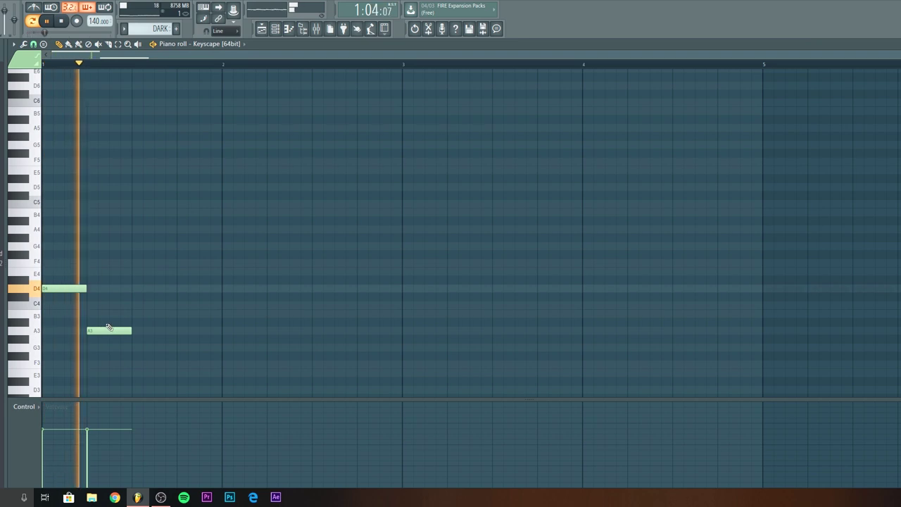
key("space")
left_click(135, 321)
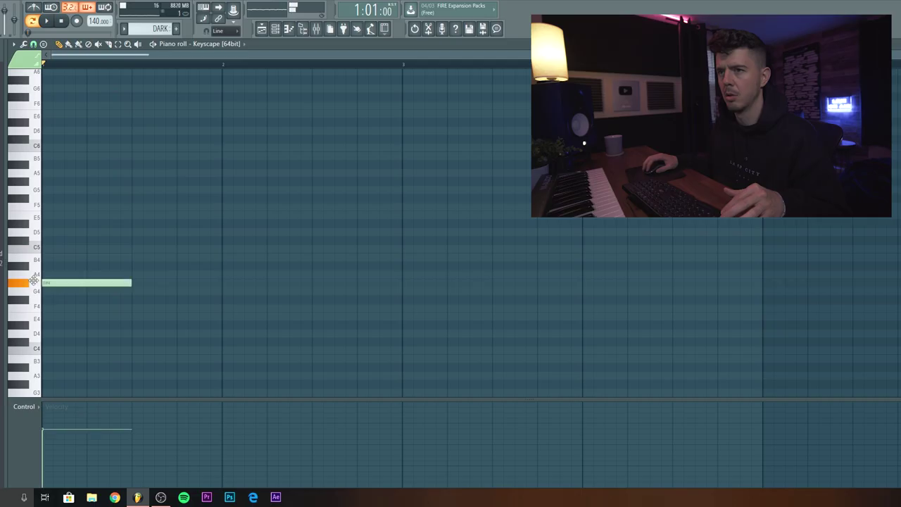
Build an overlapping Keyscape melody in the DARK pattern with two-beat notes A4, B4, F4 and G4 starting on successive beats of bar 1
key("space")
left_click(101, 260)
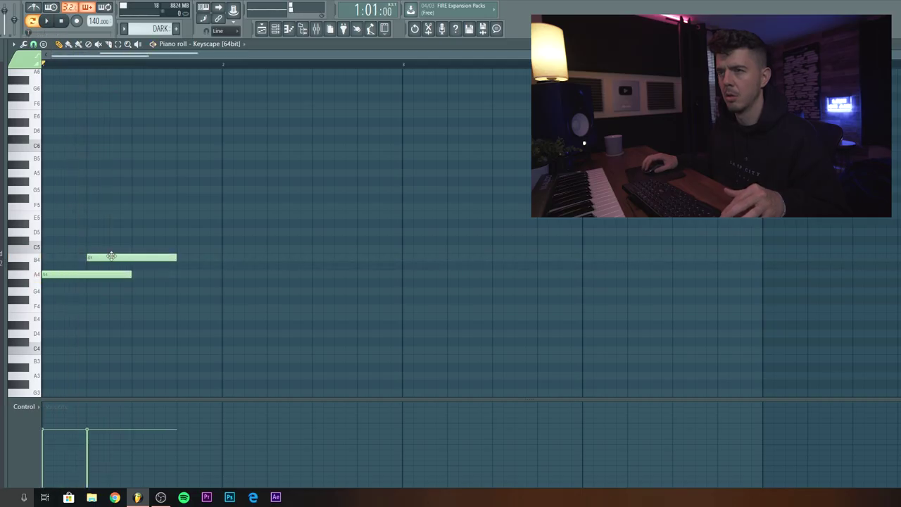
left_click(138, 317)
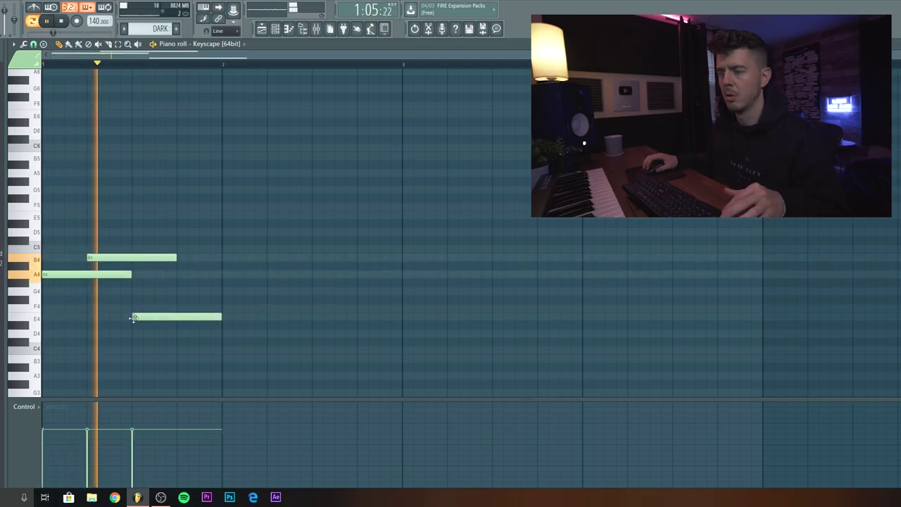
left_click_drag(146, 316, 137, 308)
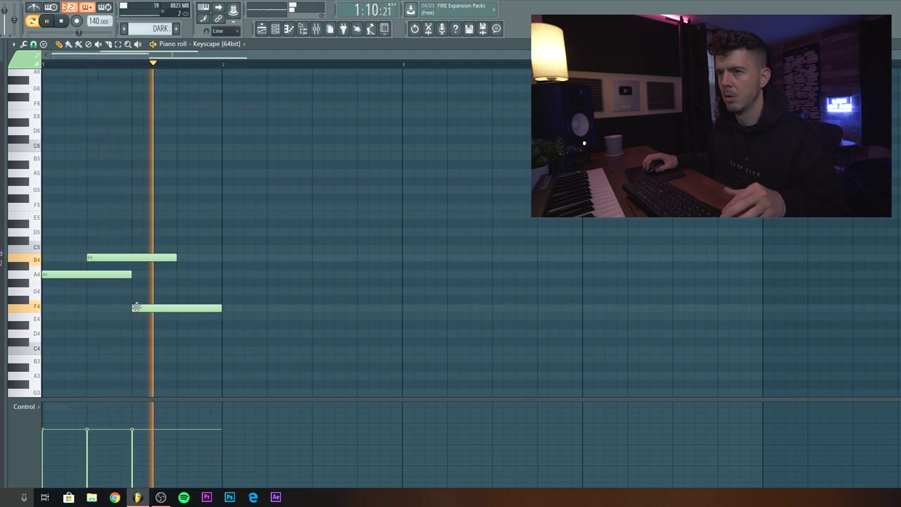
left_click(178, 290)
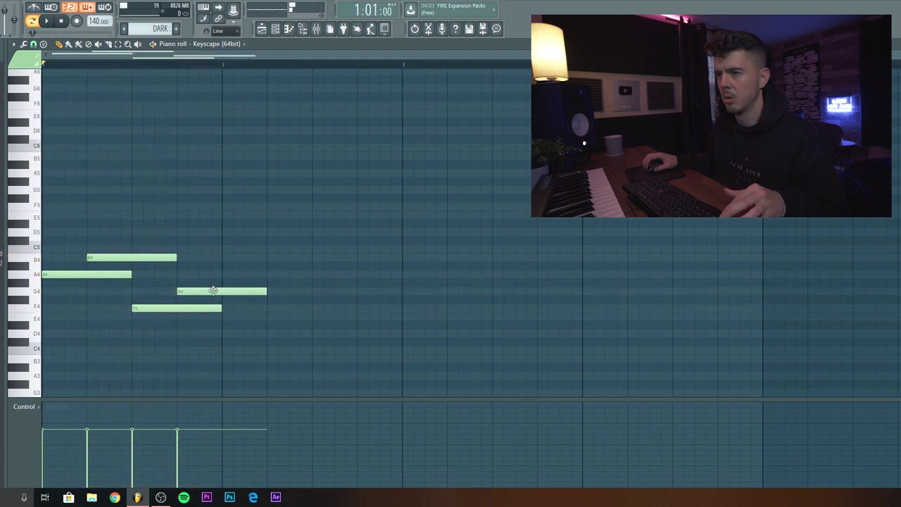
Try a sparser Keyscape line by deleting G4, raising F4 to F#4, and moving B4 to the start of bar 2
right_click(235, 292)
mouse_move(136, 307)
left_mouse_down()
mouse_move(136, 289)
mouse_move(133, 297)
left_mouse_up()
key("space")
right_click(116, 258)
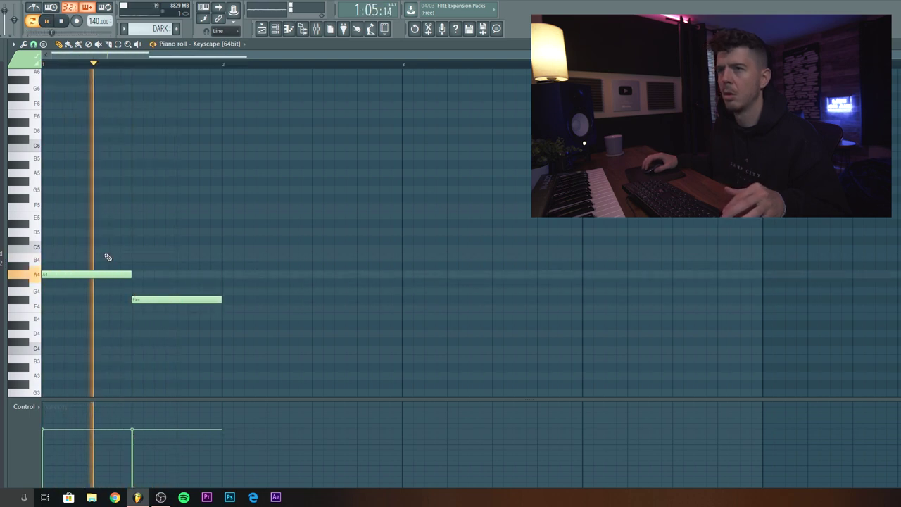
left_click(222, 256)
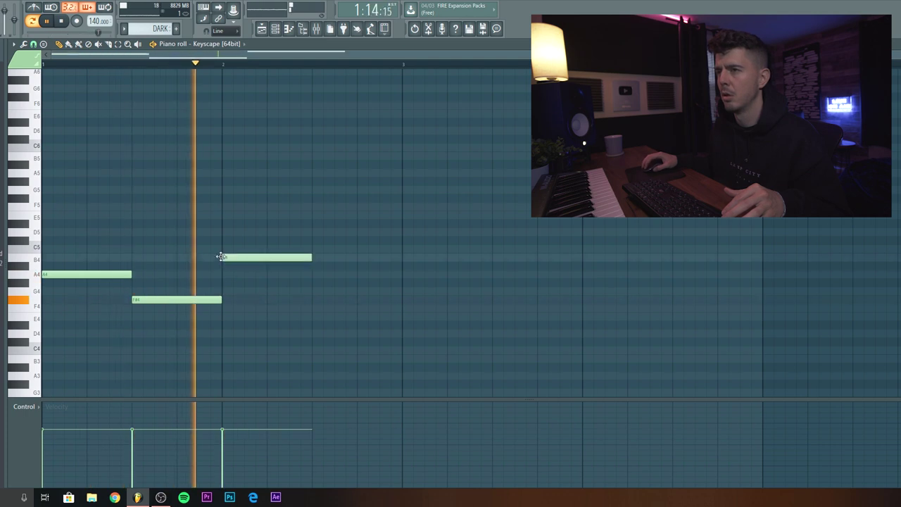
key("space")
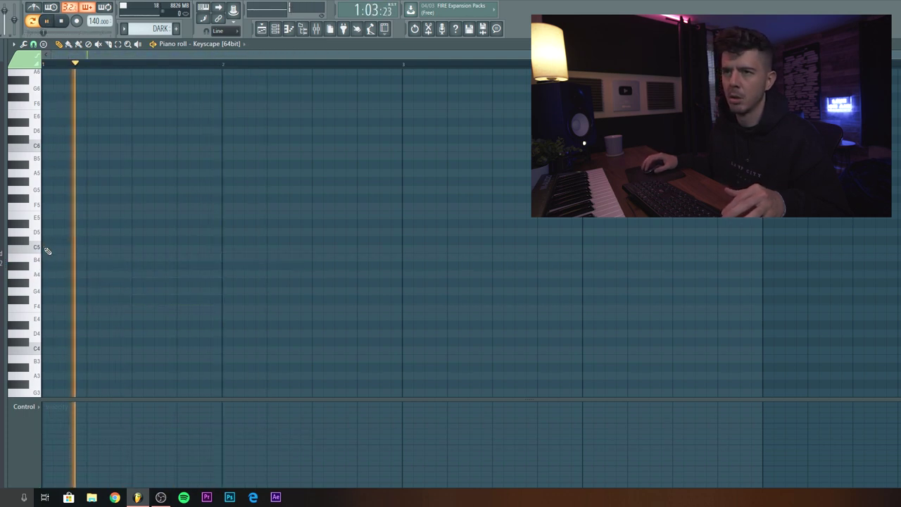
Replace the melody with two-beat Keyscape chords in bar 1: E4, A4, C5 on beat 1 and F4, A4, C5 on beat 3
left_click(45, 249)
left_click(48, 275)
key("space")
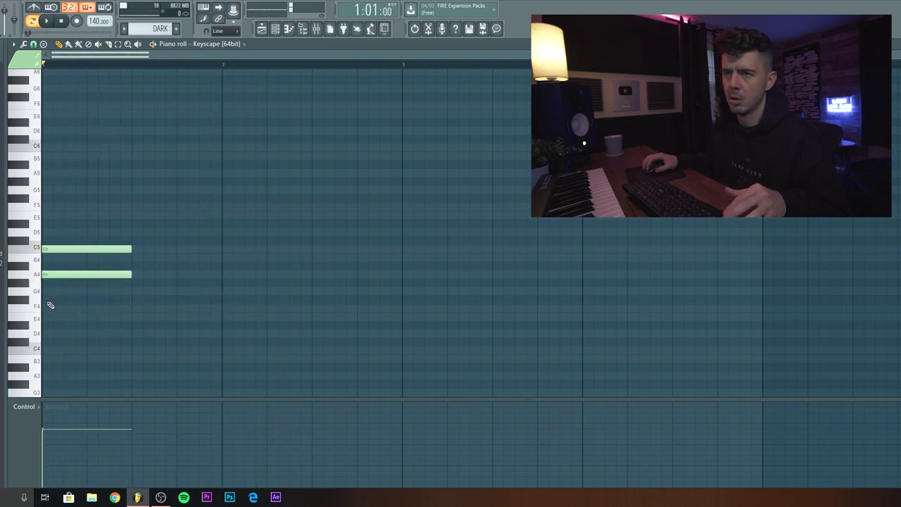
left_click_drag(105, 308, 30, 316)
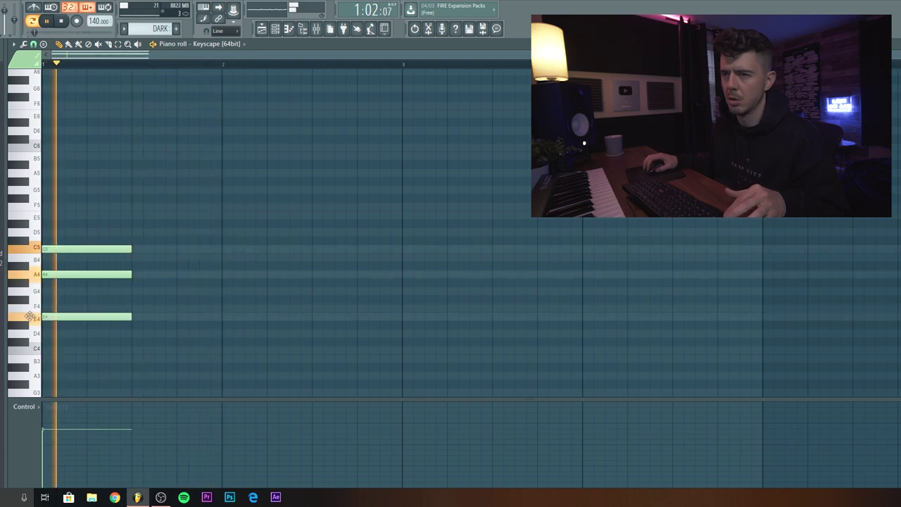
left_click(140, 275)
left_click(137, 249)
Duplicate bar 1's two chords into bar 2 and clear the note selection
left_click_drag(261, 352, 64, 237, "ctrl")
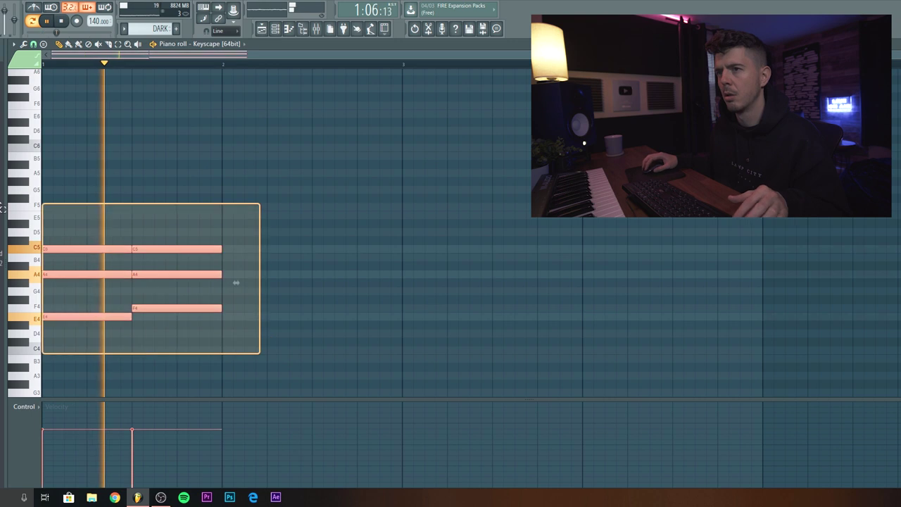
key("ctrl+b")
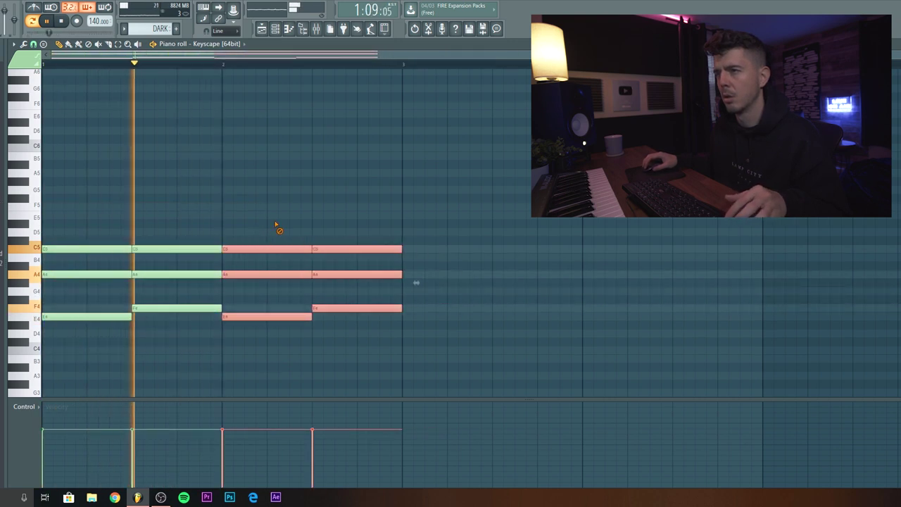
left_click(277, 225)
left_click_drag(358, 303, 42, 178, "ctrl")
left_click_drag(452, 345, 30, 209, "ctrl")
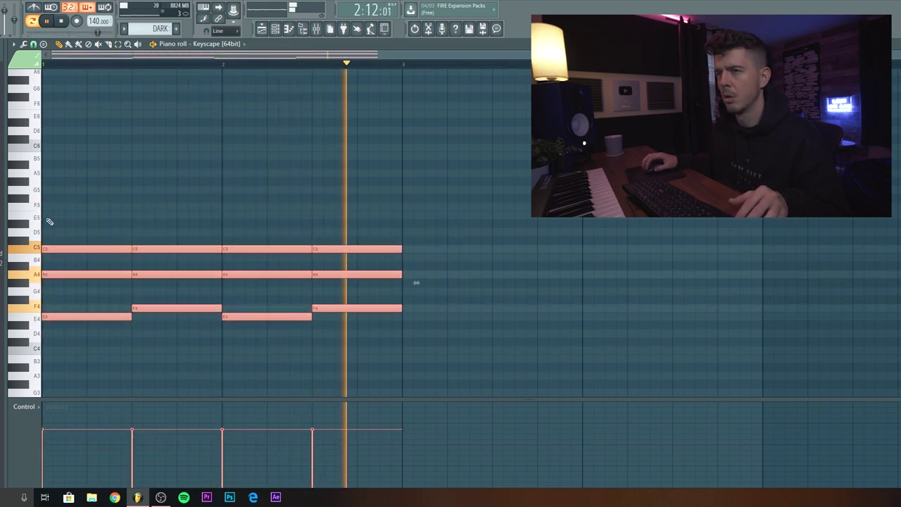
left_click(76, 299)
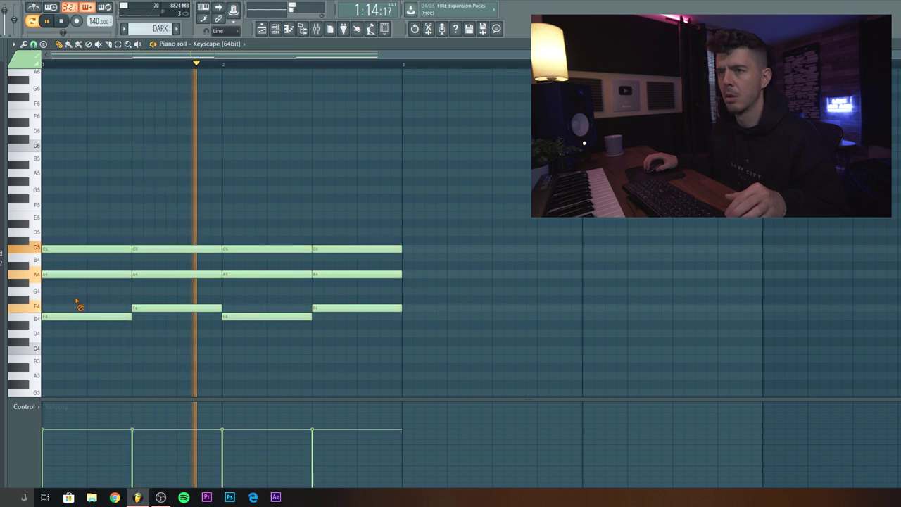
Thin the four chords to two notes each by deleting the middle A4s and lowering the C5s to A4
right_click(179, 276)
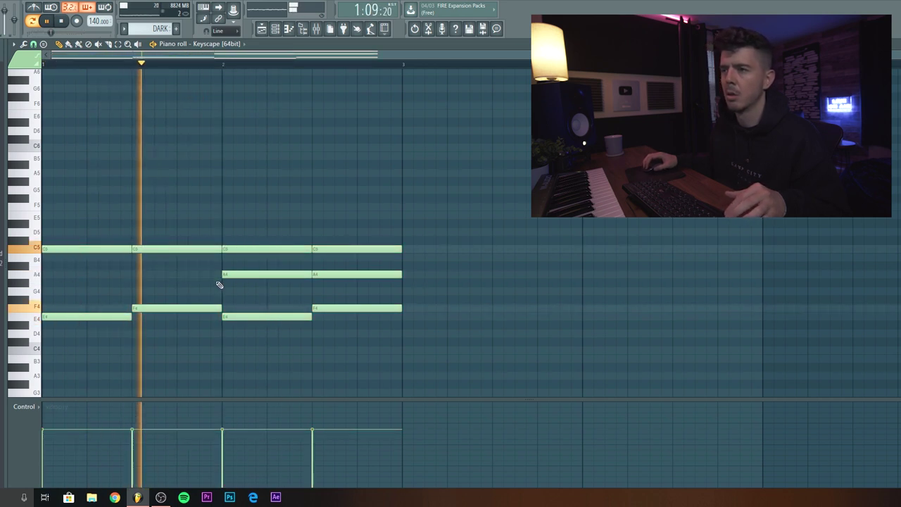
right_click(271, 276)
right_click(317, 276)
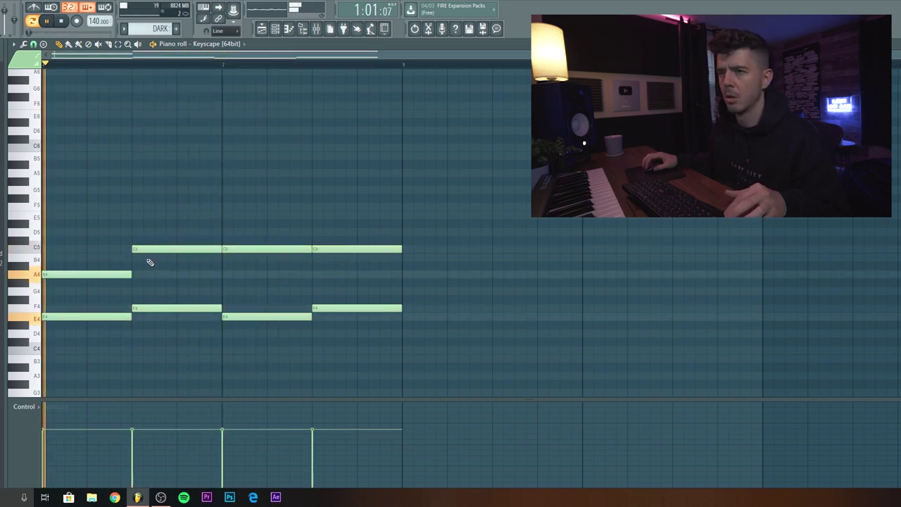
left_click_drag(169, 249, 169, 275)
left_click_drag(249, 249, 249, 275)
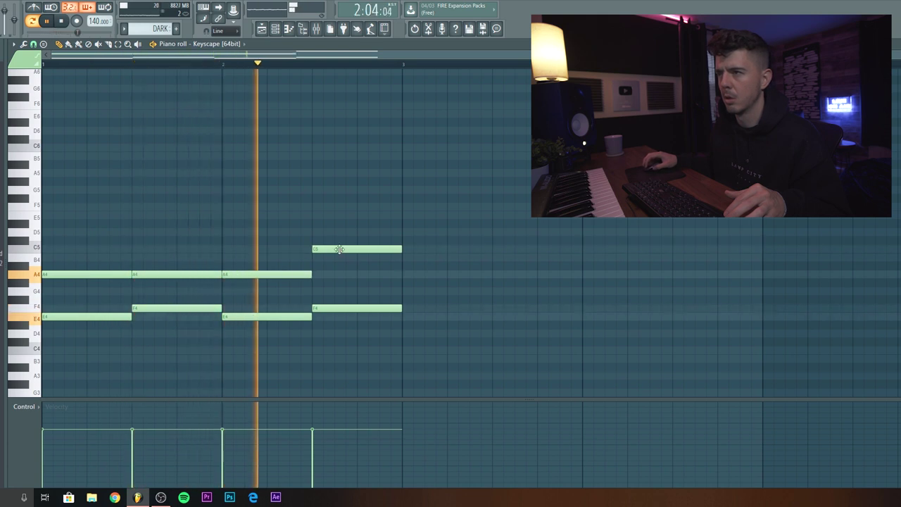
left_click_drag(339, 250, 339, 275)
Transpose all Keyscape notes up one octave and down six semitones, so D#5 sits above alternating A#4 and B4
key("ctrl+a")
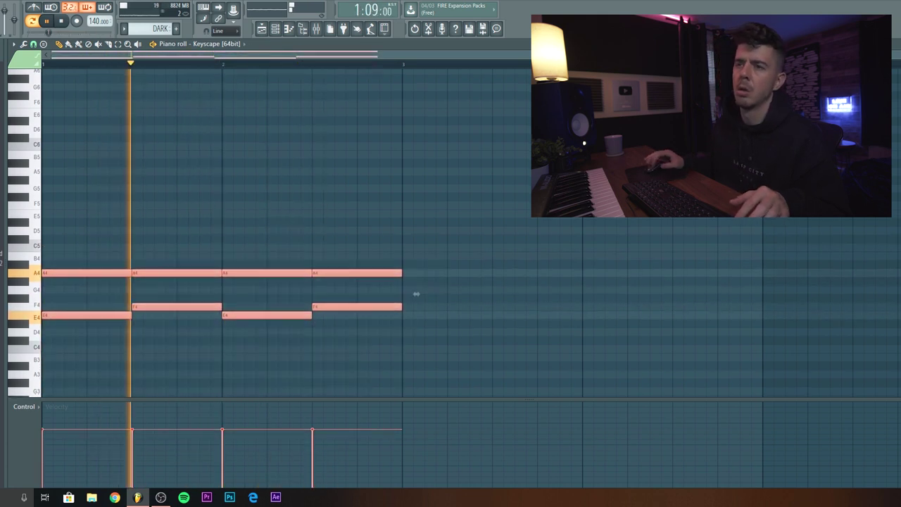
key("ctrl+Up")
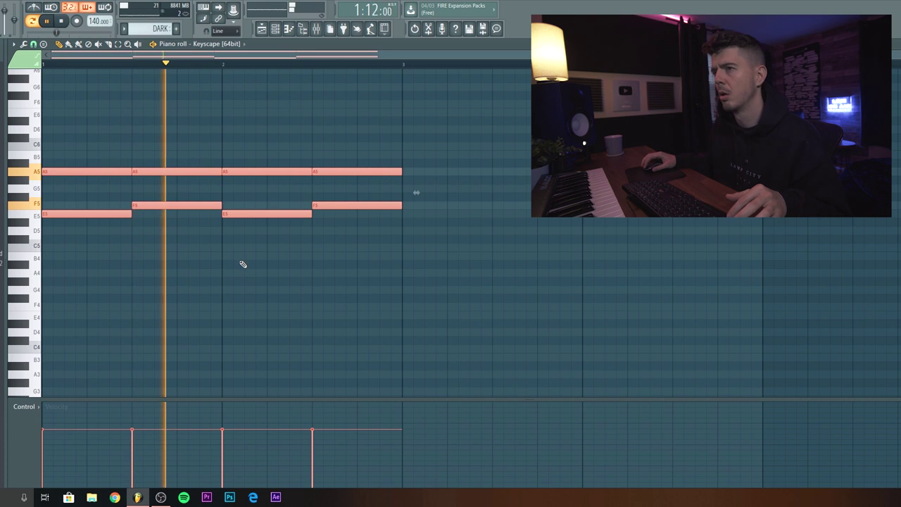
key("Down")
key("Down")
key("Down")
key("Down")
key("Down")
key("Down")
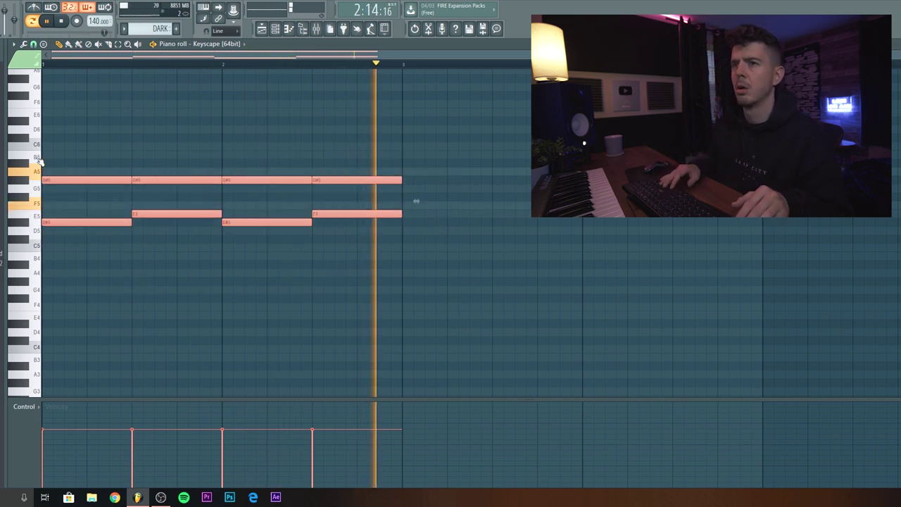
right_click(560, 239)
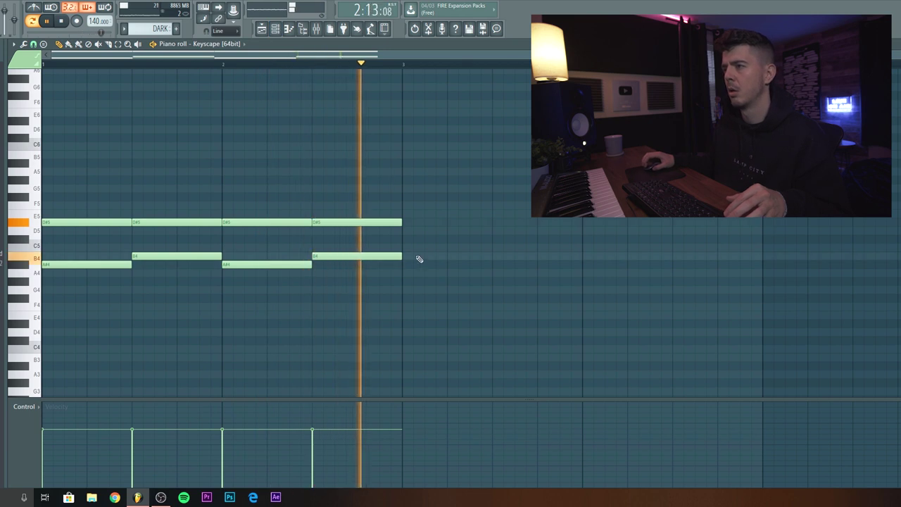
Continue the pattern through bars 3 and 4 with two-beat D#5 notes over alternating A#4 and B4
left_click(403, 239)
right_click(415, 241)
left_click(405, 224)
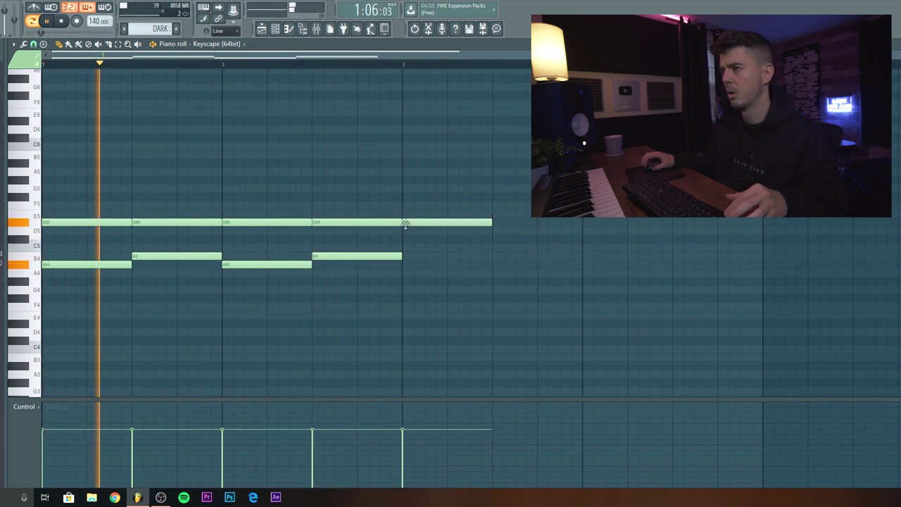
left_click(404, 265)
left_click(495, 224)
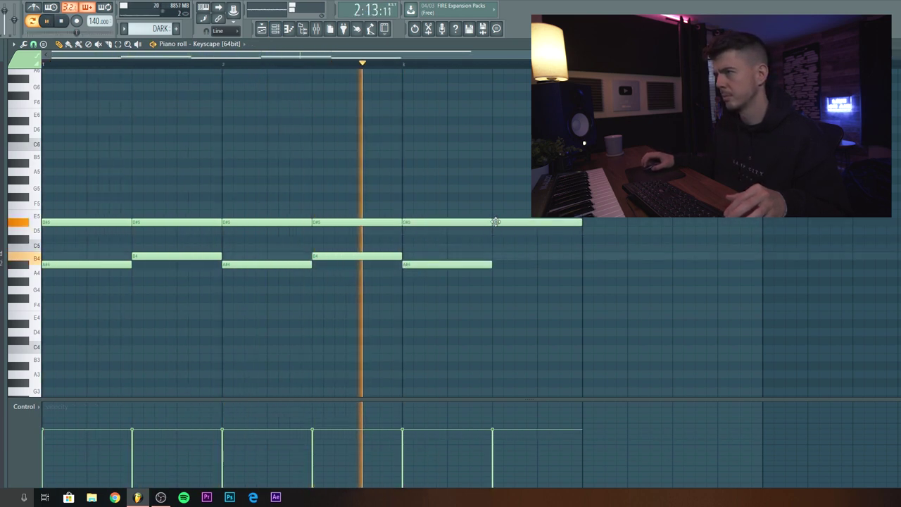
left_click(496, 255)
left_click(588, 223)
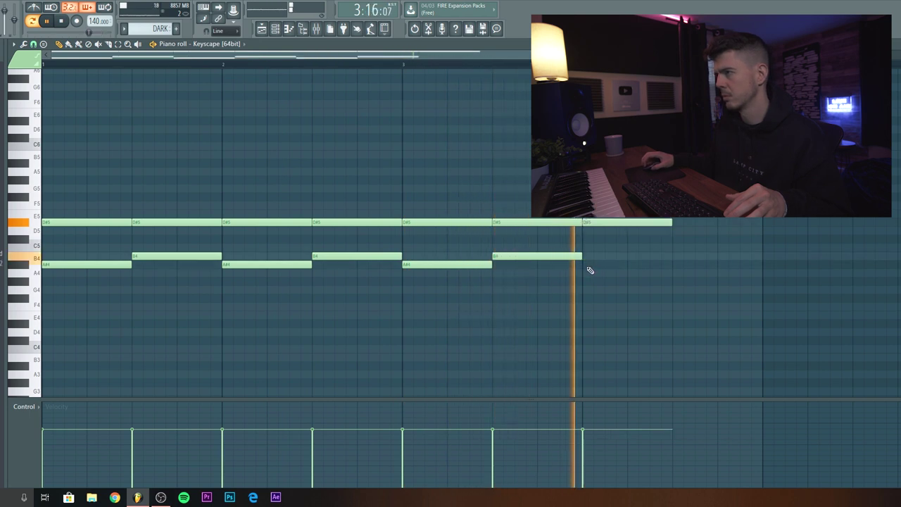
left_click(679, 256)
left_click(678, 224)
Lower the Keyscape notes in bars 3–4 and bars 1–2 by one octave
left_click_drag(899, 169, 428, 315)
key("ctrl+Down")
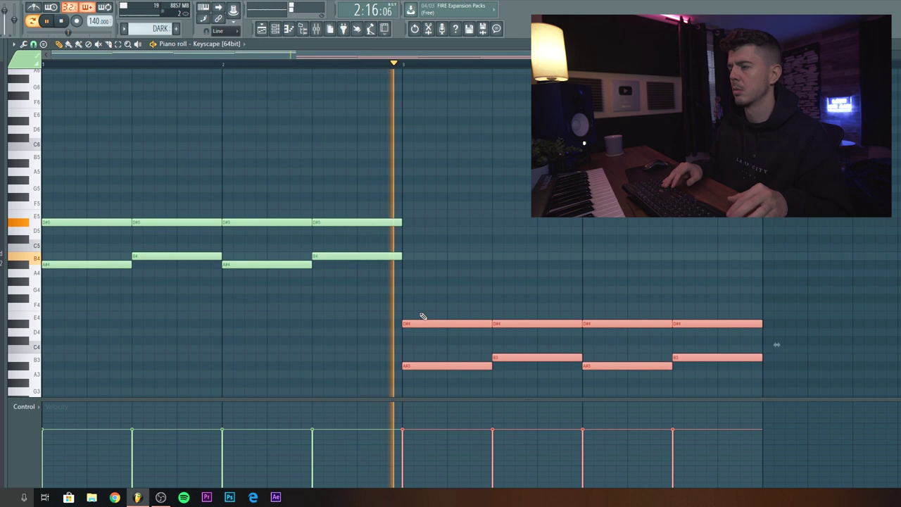
left_click_drag(420, 313, 41, 209)
key("ctrl+Down")
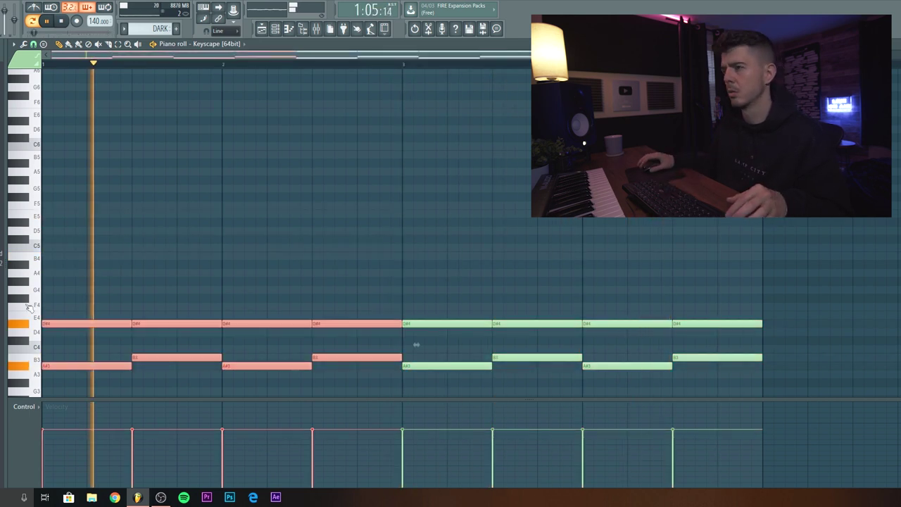
left_click(316, 237, "ctrl")
Build an Omnisphere melody of alternating two-beat D#4 and F#4 notes in bars 1–2 and duplicate it into bars 3–4
left_click(287, 30)
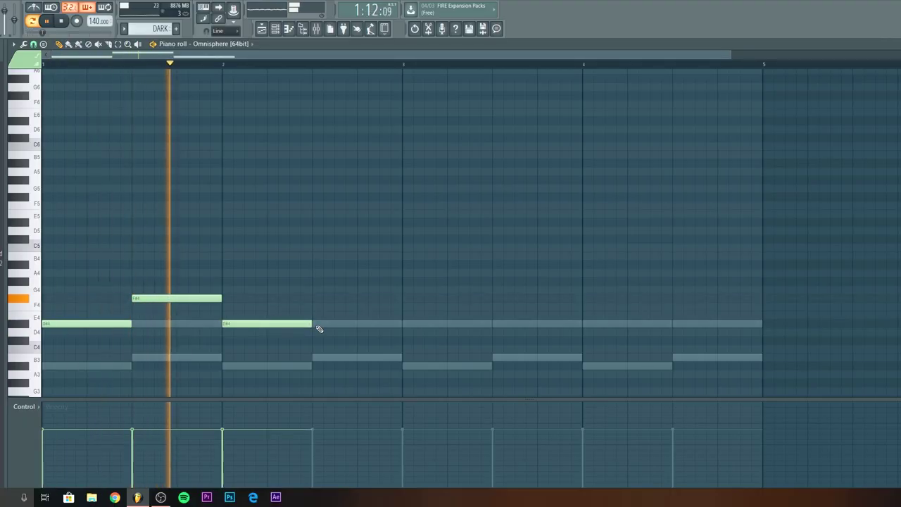
key("space")
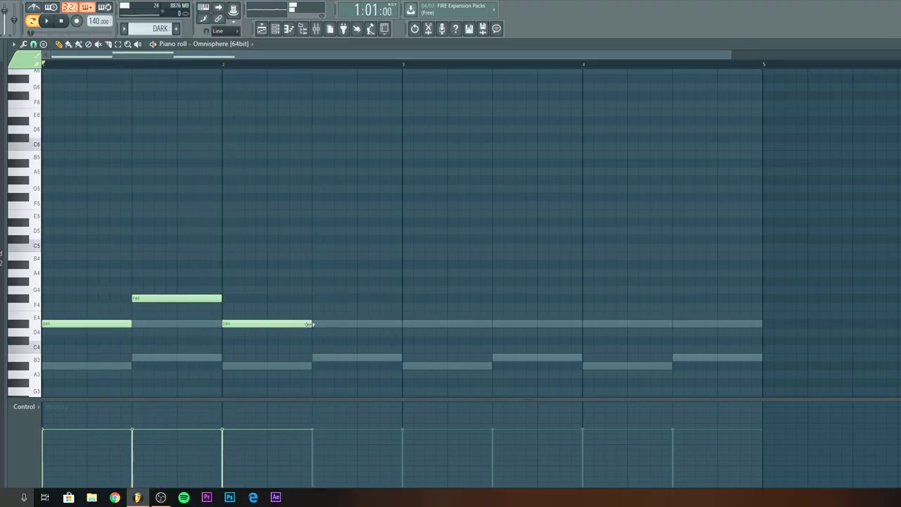
left_click(313, 299)
key("ctrl+a")
left_click_drag(92, 324, 457, 329)
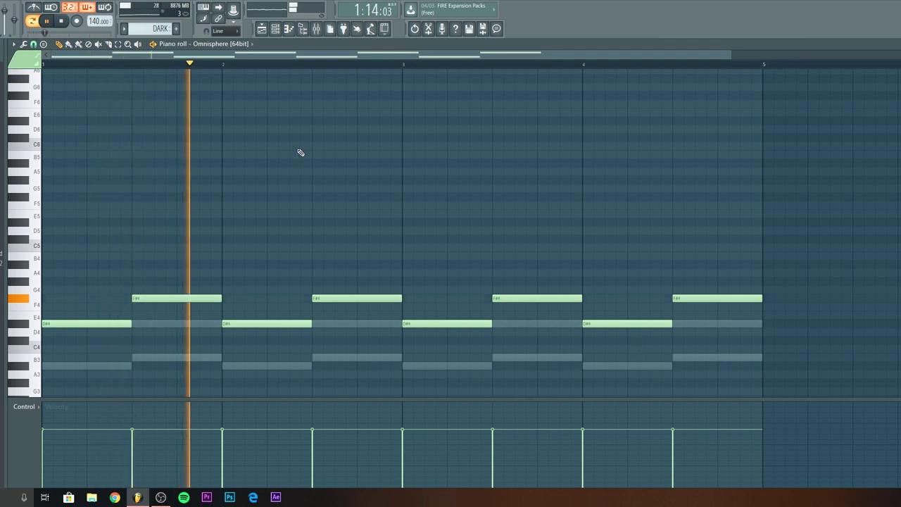
Open Omnisphere's patch browser, filter Bells and Vibes to Bells Hollow, and audition Drops of Copper and Whistlers Bells
left_click(277, 30)
left_click(646, 166)
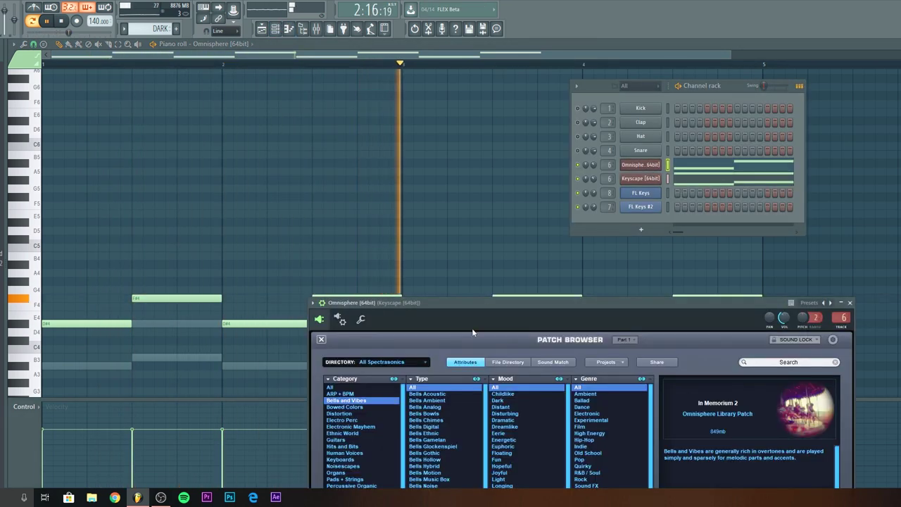
left_click_drag(465, 301, 445, 98)
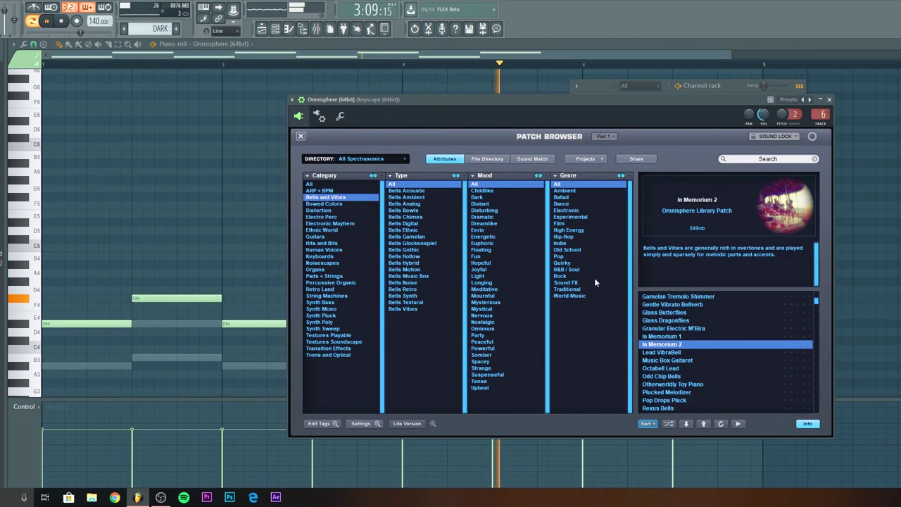
left_click(412, 257)
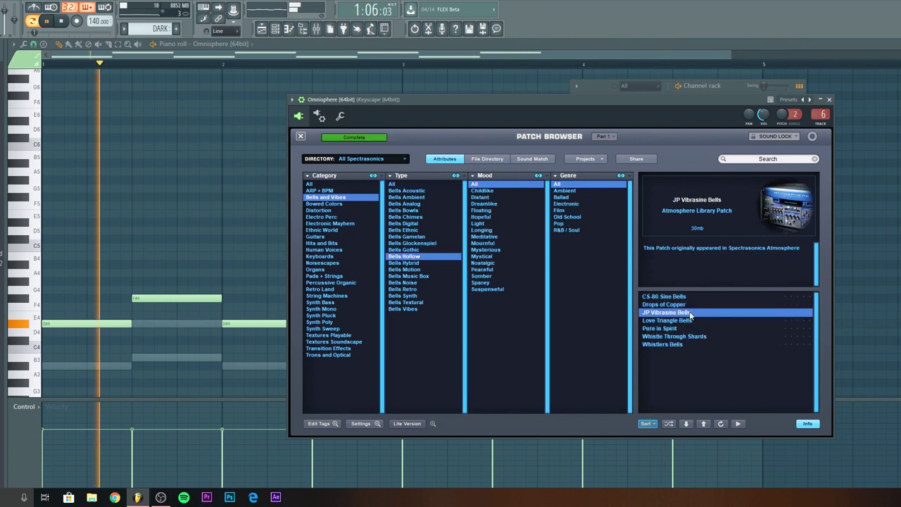
left_click(681, 306)
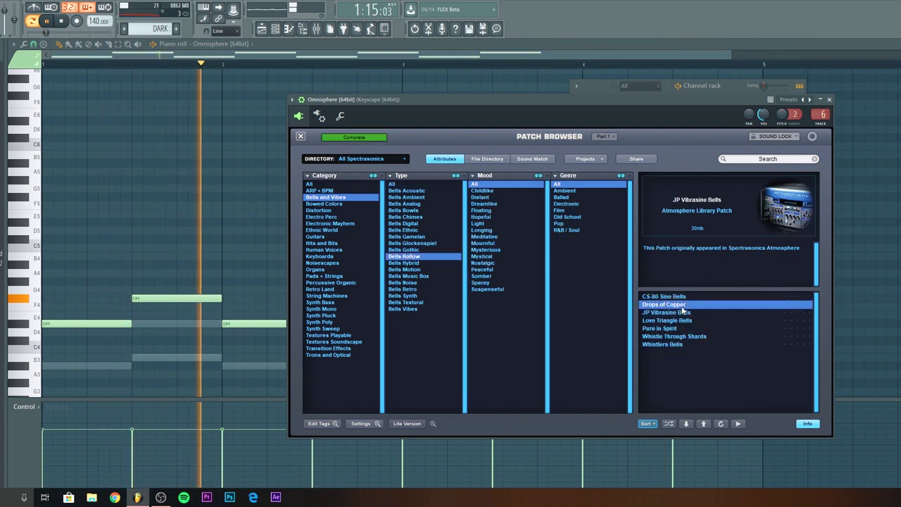
left_click(681, 343)
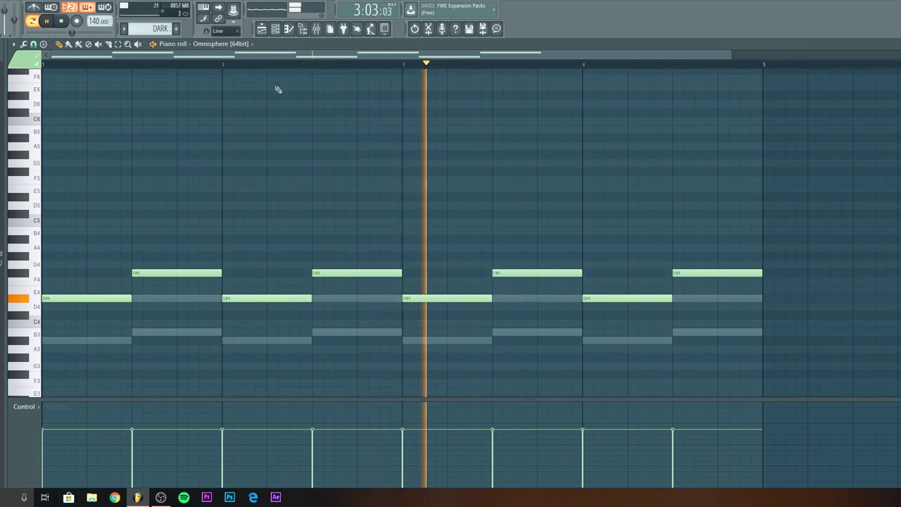
Open the playlist and bring up the channel rack
left_click(261, 28)
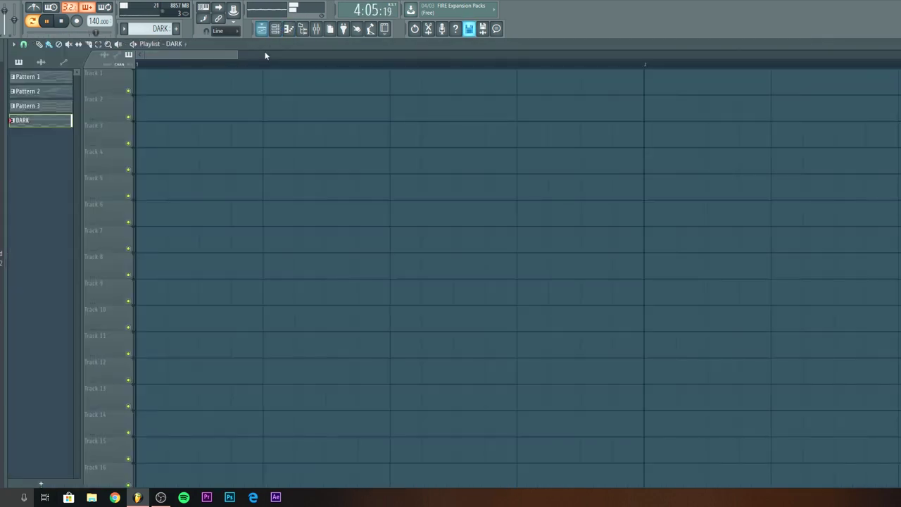
left_click(275, 28)
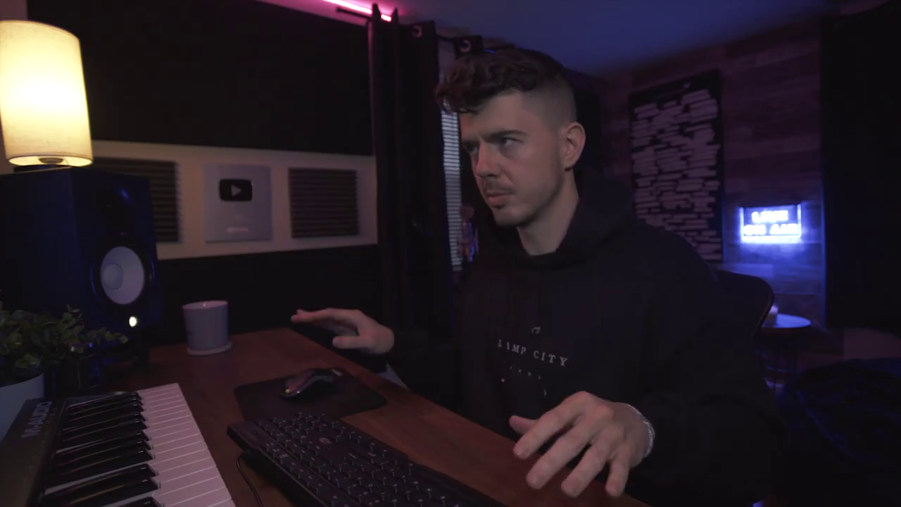